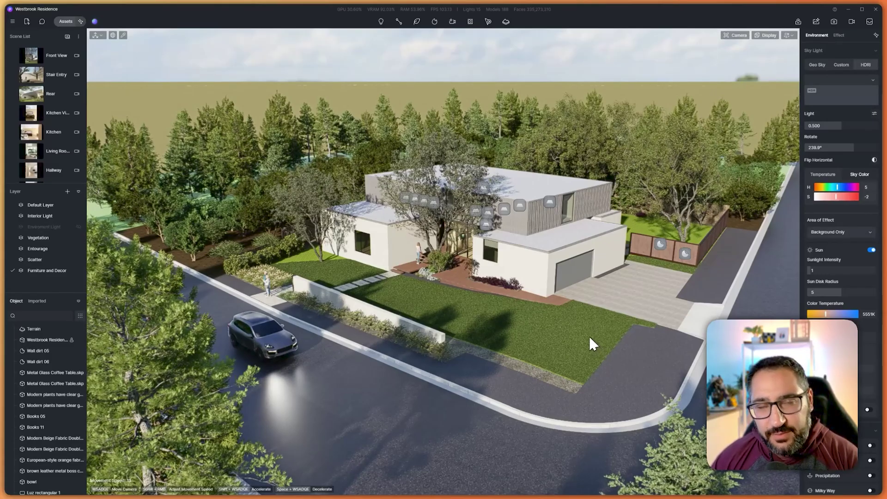
# - Switch to the web browser and examine the preview images and price of the Austin city model on CGTrader
pyautogui.moveTo(586, 337)
pyautogui.mouseDown(button='right')
pyautogui.moveTo(490, 335)
pyautogui.moveTo(760, 291)
pyautogui.moveTo(170, 281)
pyautogui.moveTo(665, 273)
pyautogui.moveTo(455, 334)
pyautogui.moveTo(584, 337)
pyautogui.mouseUp(button='right')
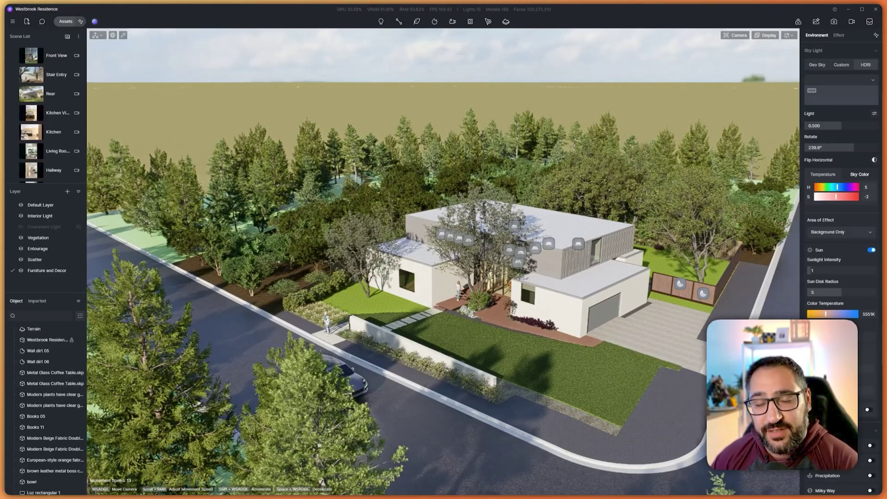
pyautogui.hotkey('alt', 'Tab')
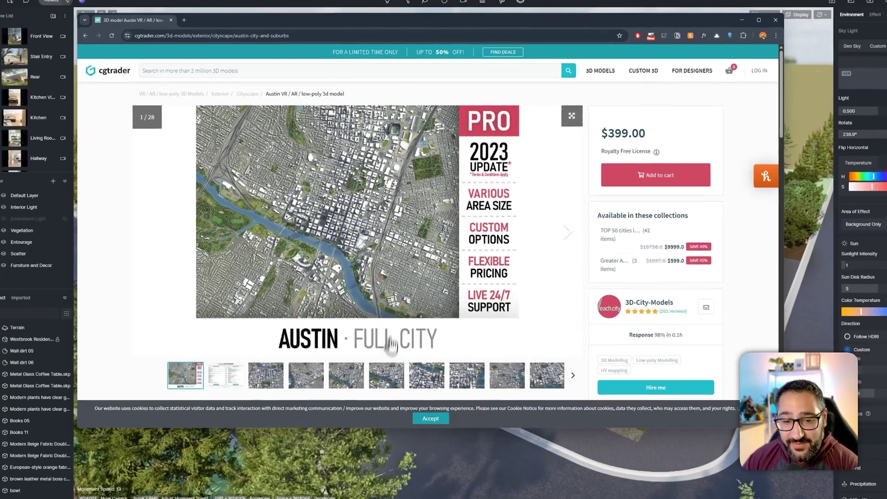
pyautogui.click(396, 376)
pyautogui.click(423, 376)
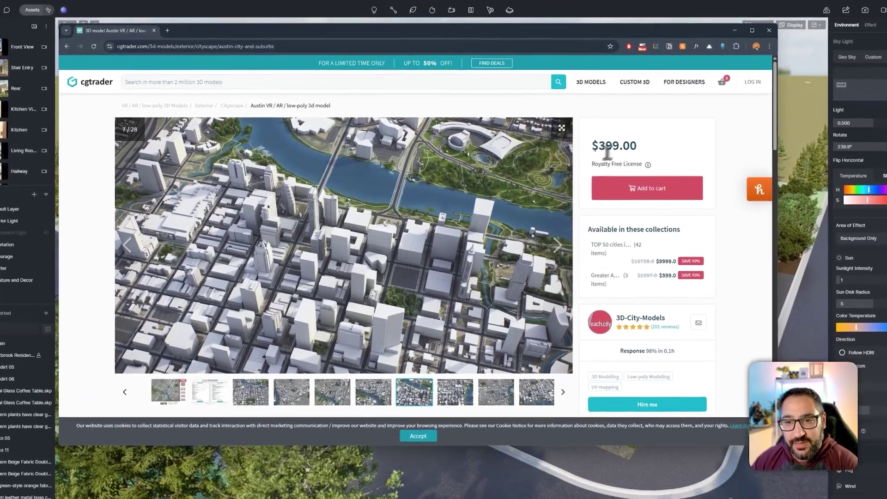
pyautogui.moveTo(581, 146); pyautogui.dragTo(624, 147)
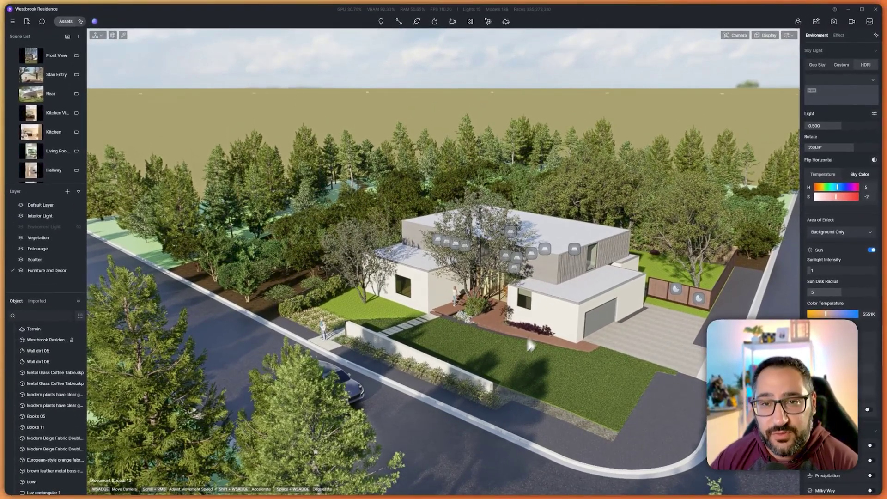
# - Start a City import from the map, search for "austin, texas" and choose Austin County, Texas, United States
pyautogui.click(507, 23)
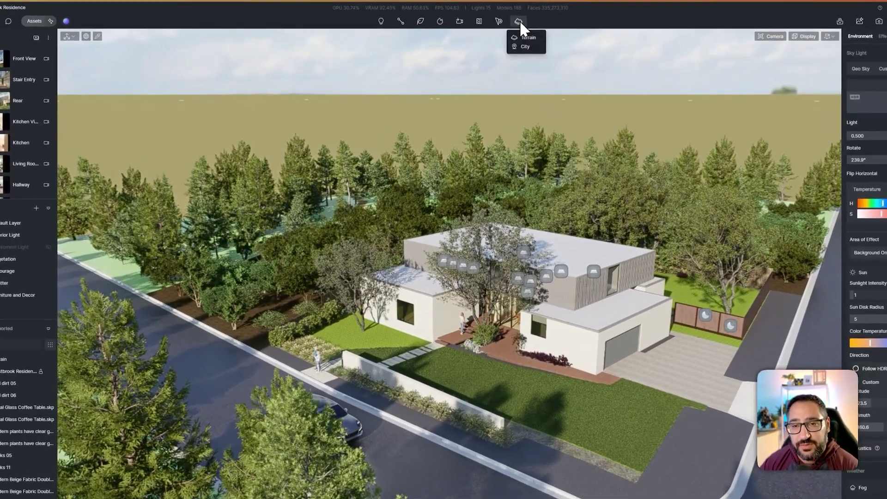
pyautogui.click(525, 47)
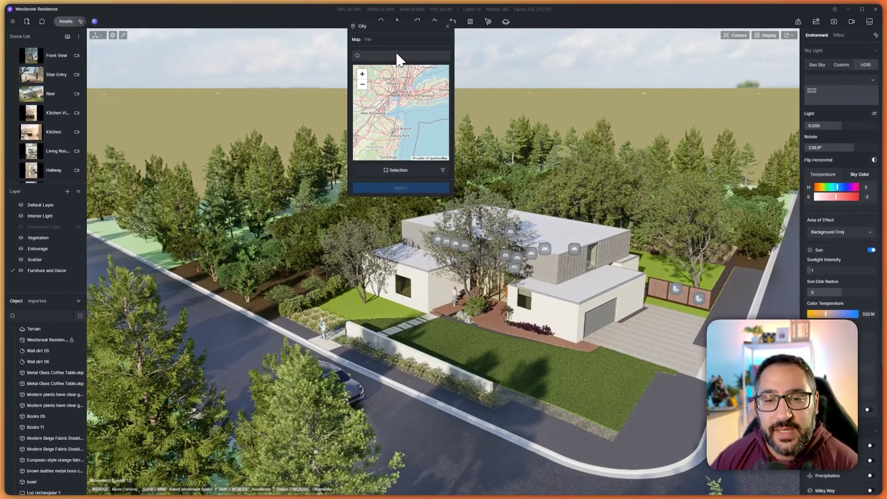
pyautogui.click(398, 56)
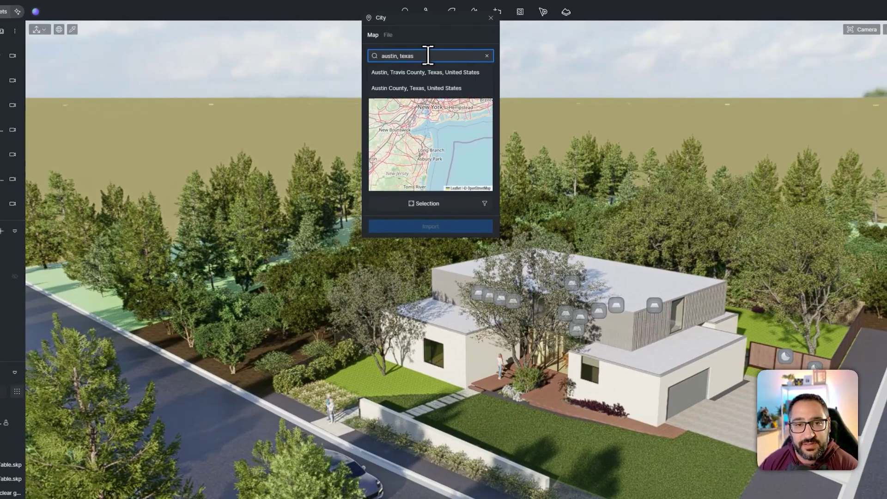
pyautogui.click(435, 88)
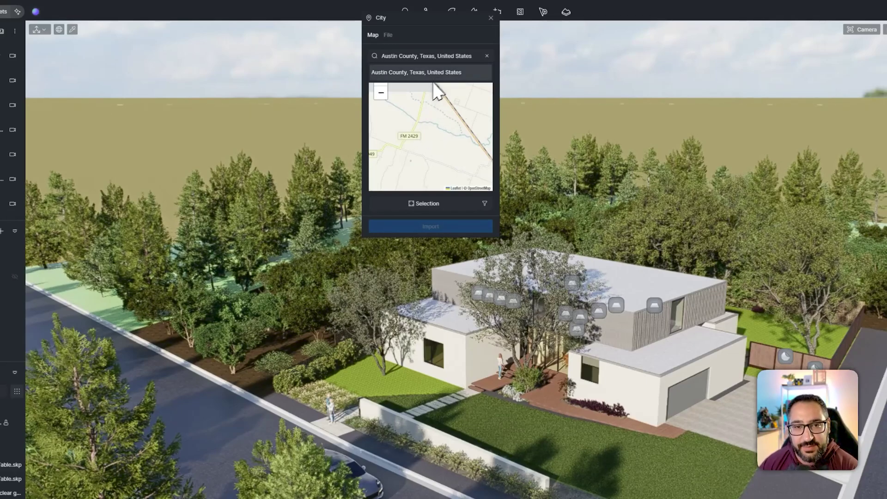
# - Place an import selection area of about 7635 by 6629 m on the map, just northwest of central Houston
pyautogui.scroll(-5, 448, 127)
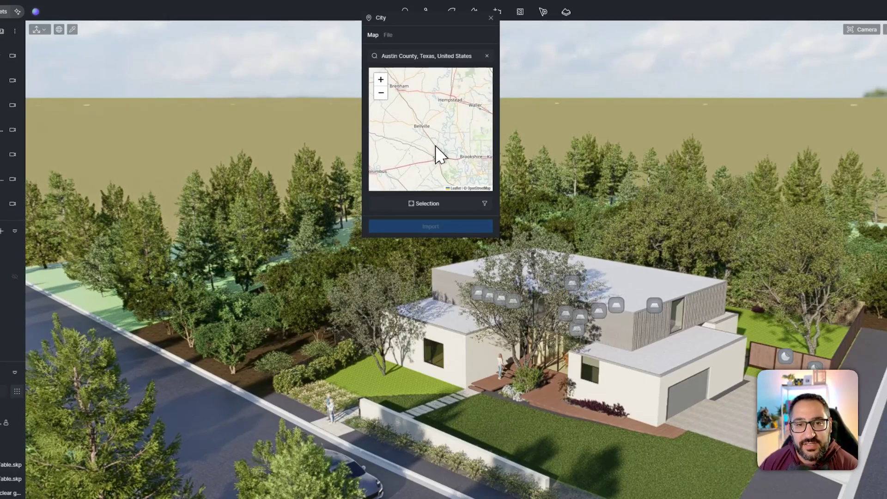
pyautogui.scroll(-1, 439, 155)
pyautogui.moveTo(447, 148); pyautogui.dragTo(425, 146)
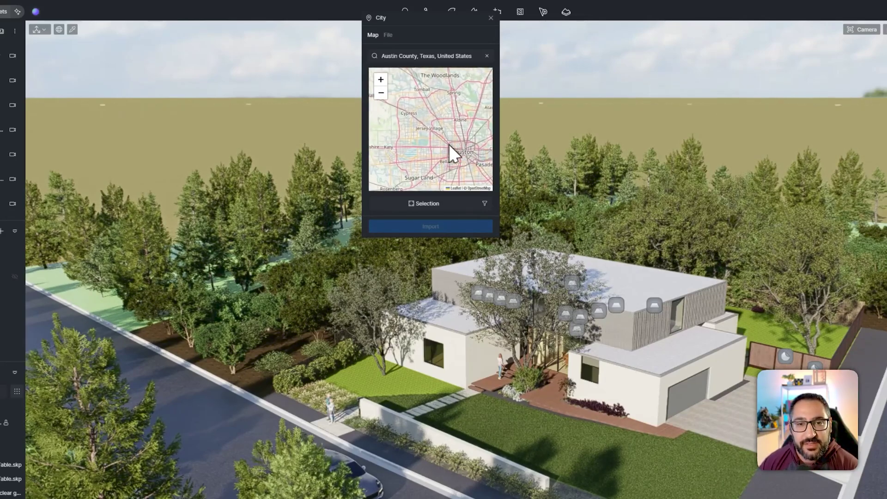
pyautogui.scroll(2, 457, 155)
pyautogui.scroll(1, 452, 139)
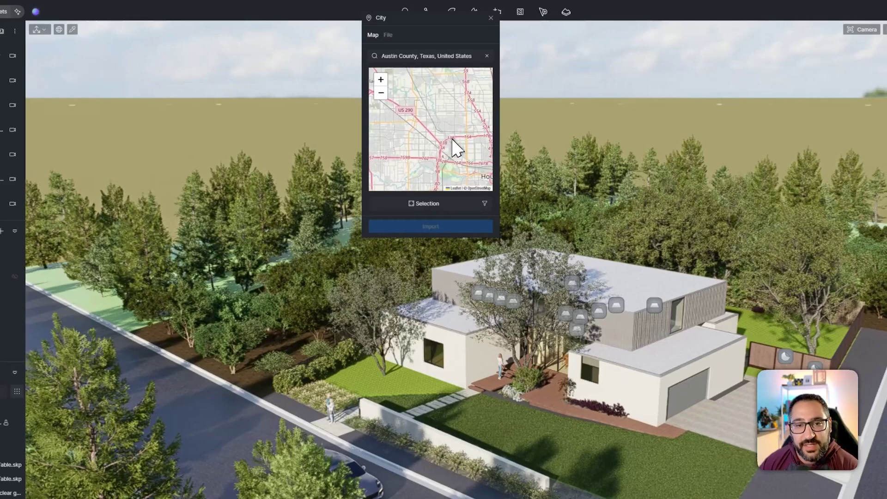
pyautogui.click(421, 203)
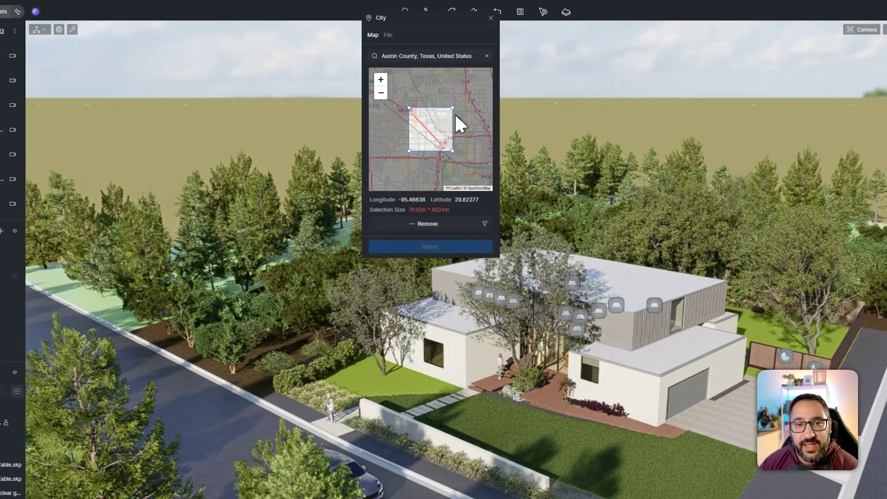
pyautogui.moveTo(467, 129); pyautogui.dragTo(438, 124)
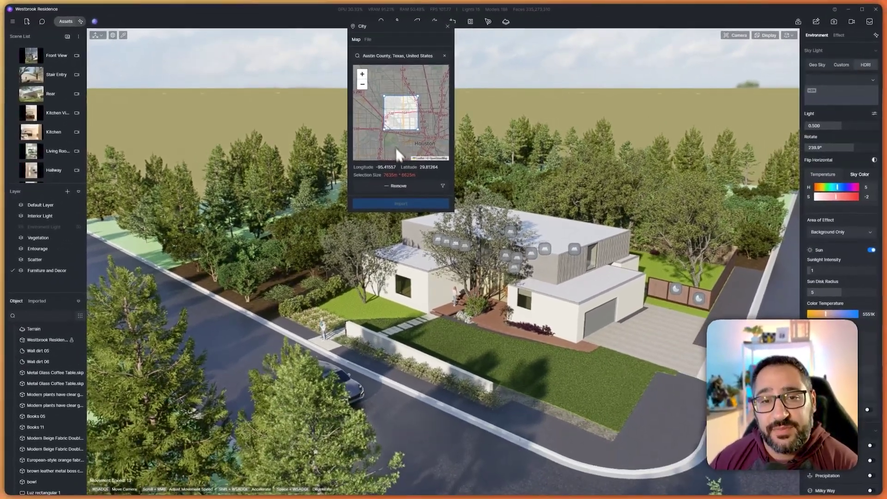
# - Reduce the map selection to an area of about 2710 by 2467 m below the import size limit
pyautogui.scroll(1, 401, 117)
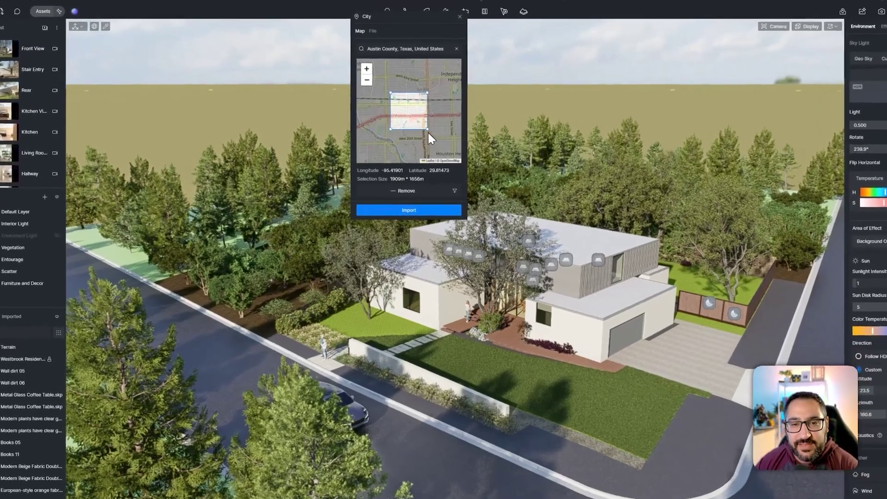
pyautogui.moveTo(418, 129); pyautogui.dragTo(438, 155)
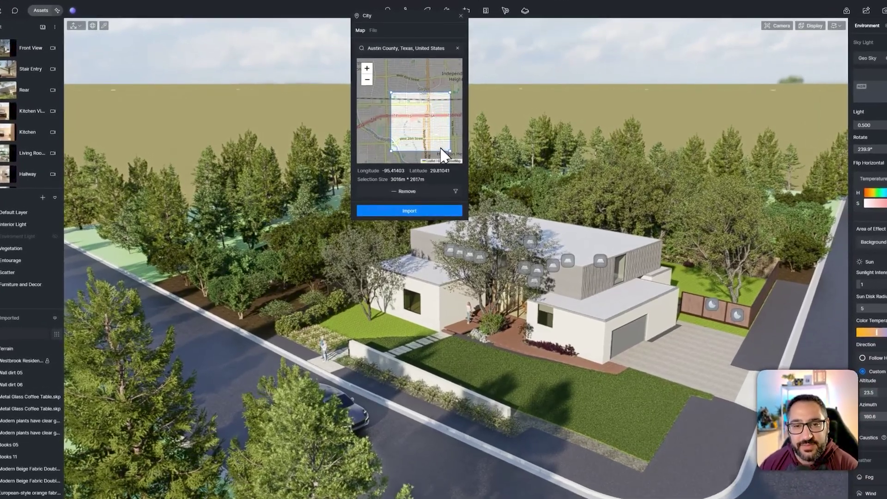
pyautogui.moveTo(396, 98); pyautogui.dragTo(373, 68)
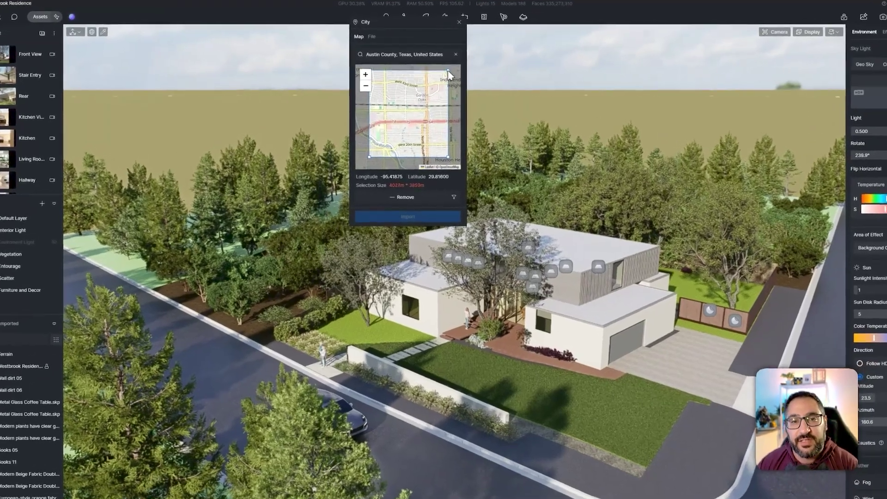
pyautogui.moveTo(437, 70)
pyautogui.mouseDown()
pyautogui.moveTo(434, 83)
pyautogui.moveTo(445, 84)
pyautogui.mouseUp()
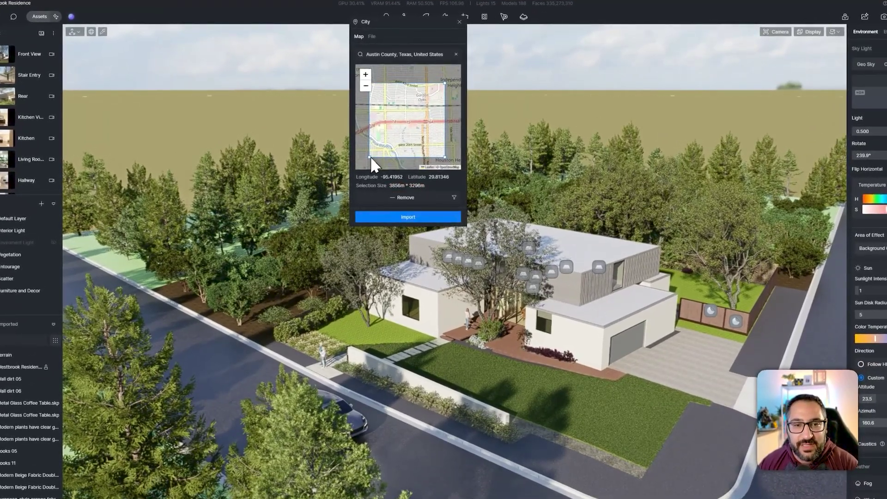
pyautogui.moveTo(369, 156); pyautogui.dragTo(422, 115)
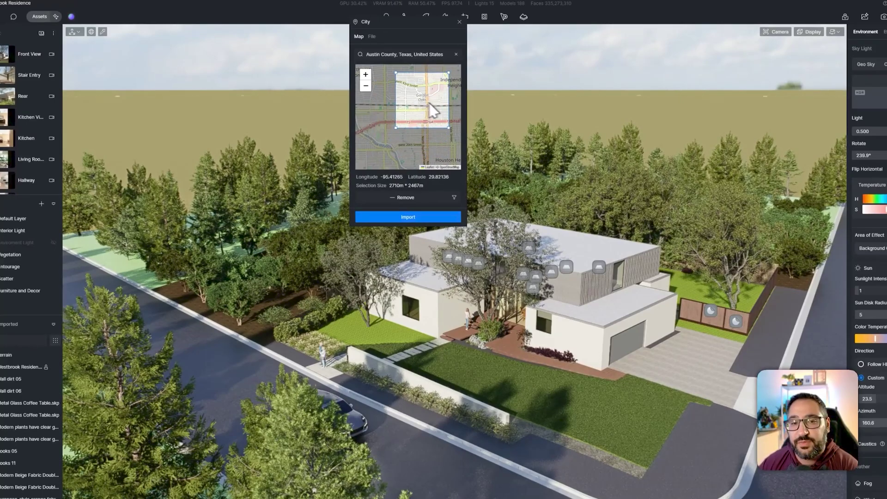
# - Include Satellite in the city data to load, import the selected map area and close the City dialog
pyautogui.click(455, 195)
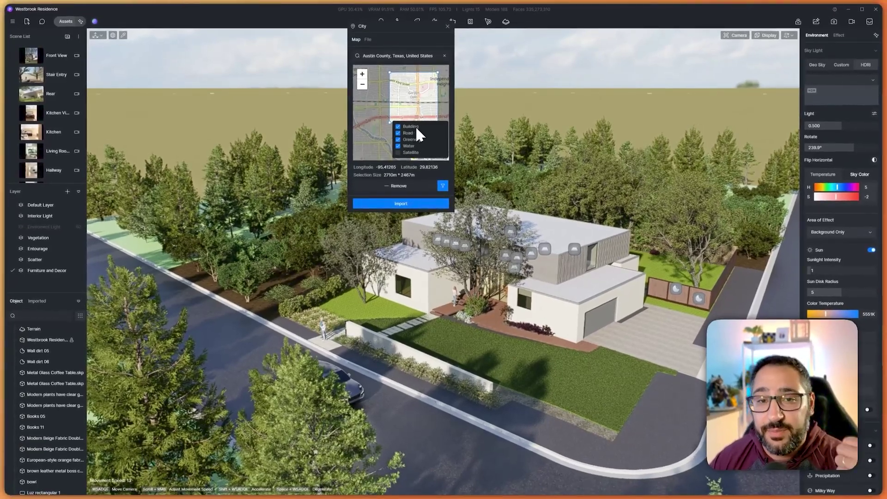
pyautogui.click(409, 154)
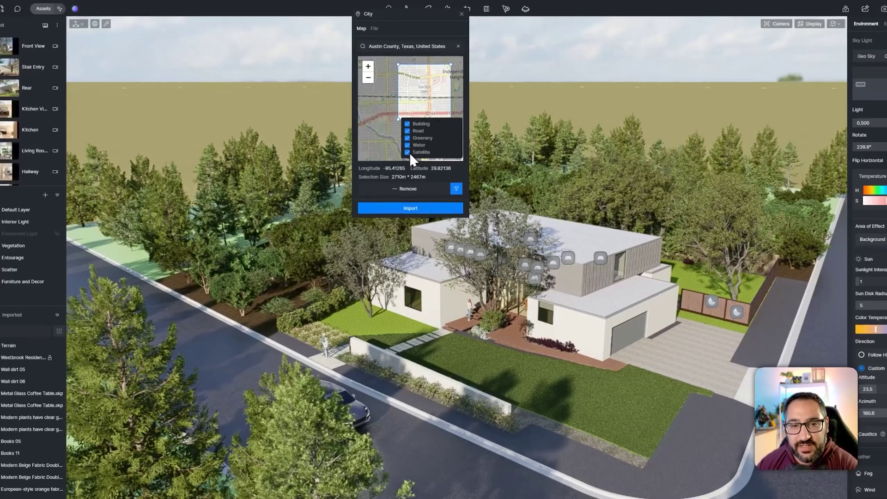
pyautogui.click(433, 209)
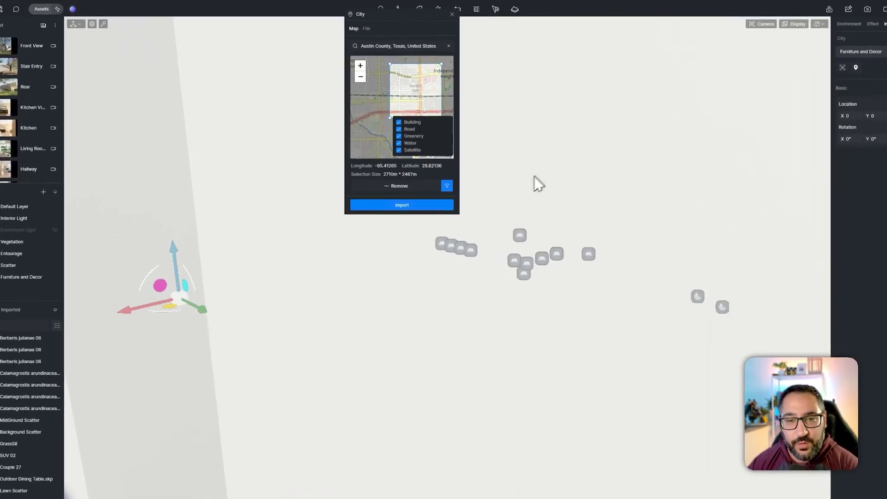
pyautogui.click(456, 16)
# - Look over the imported city from above and toggle its Building group off and back on
pyautogui.moveTo(542, 155); pyautogui.dragTo(588, 193, button='right')
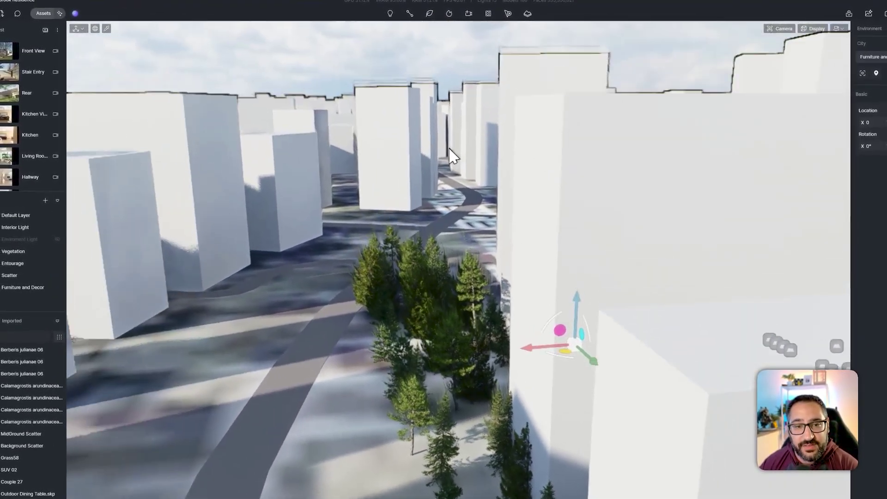
pyautogui.press('e')
pyautogui.press('s')
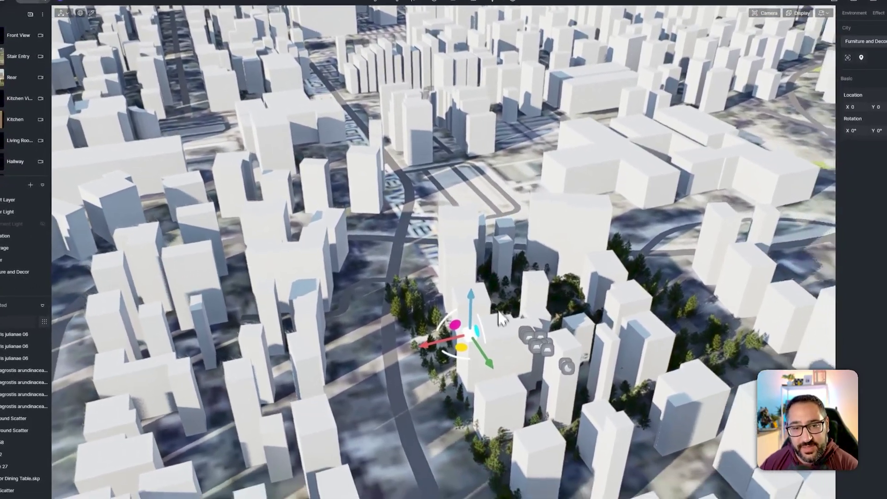
pyautogui.moveTo(501, 318); pyautogui.dragTo(564, 434, button='right')
pyautogui.moveTo(443, 221); pyautogui.dragTo(411, 324, button='right')
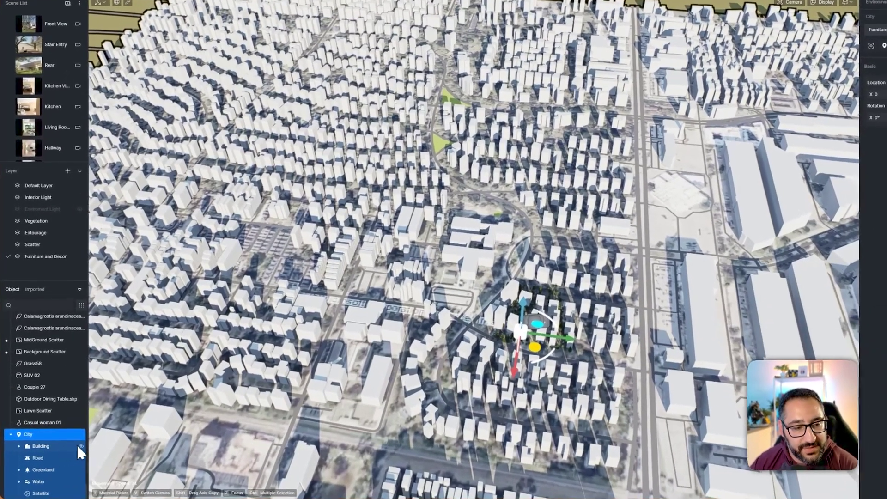
pyautogui.click(80, 445)
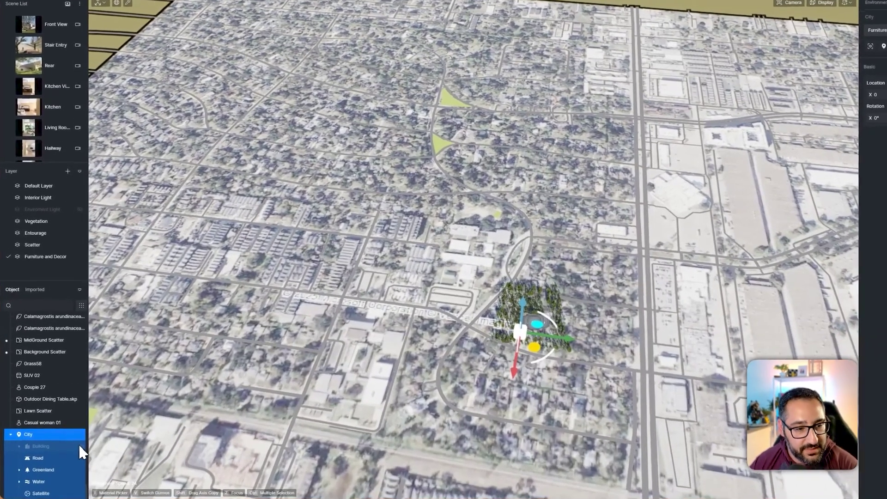
pyautogui.click(80, 445)
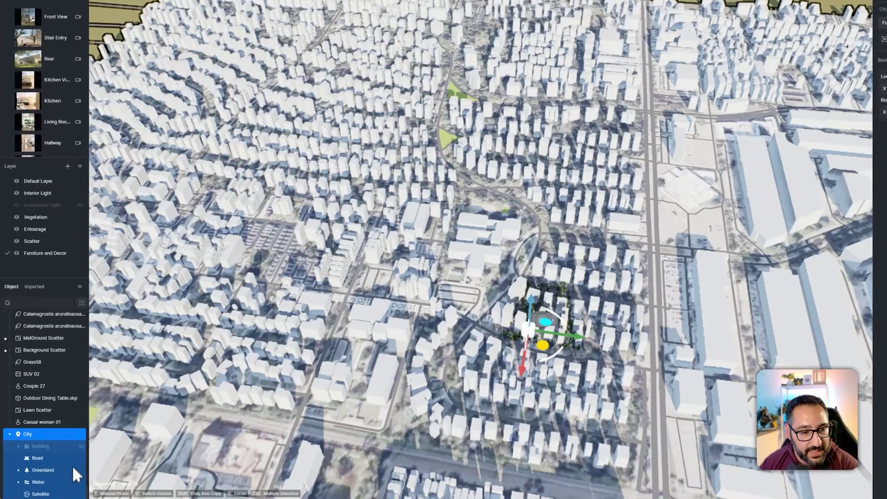
# - Hide the city's Satellite layer and the scene's Terrain object
pyautogui.click(80, 493)
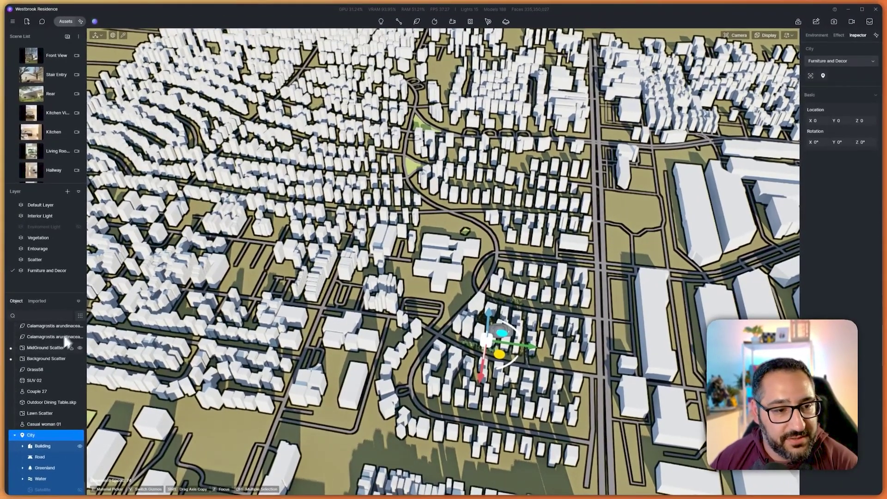
pyautogui.scroll(-5, 51, 370)
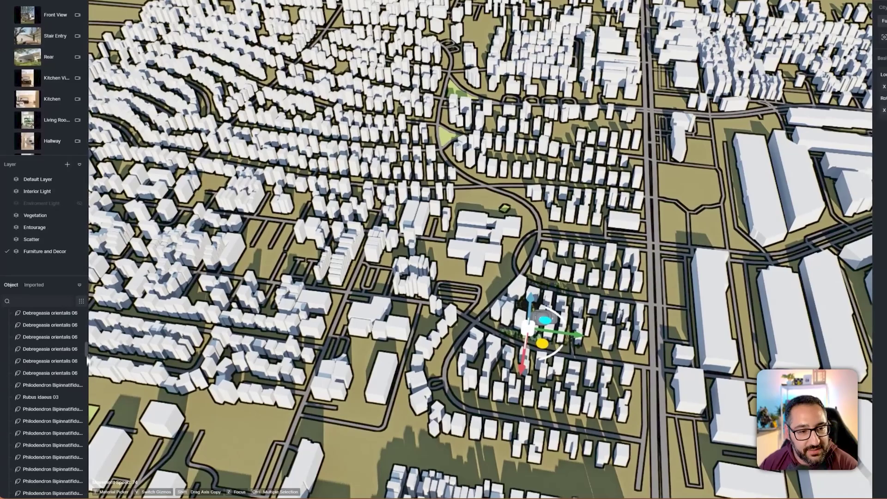
pyautogui.moveTo(86, 467); pyautogui.dragTo(85, 317)
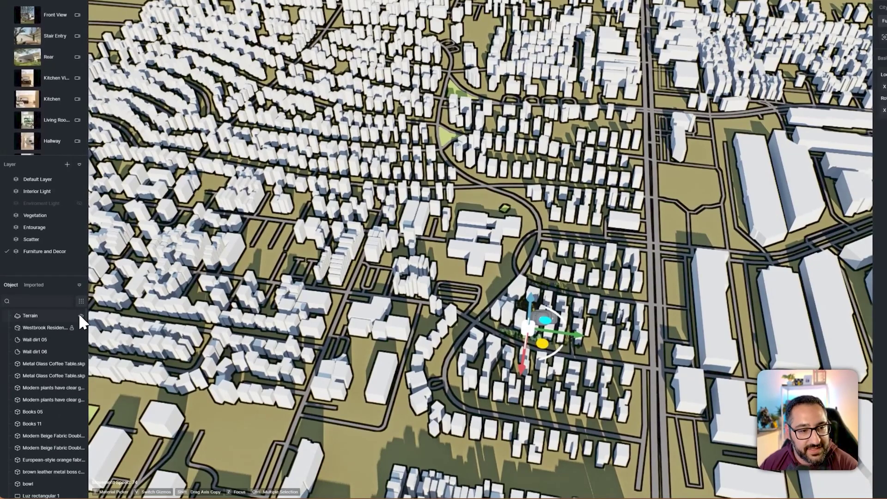
pyautogui.click(81, 316)
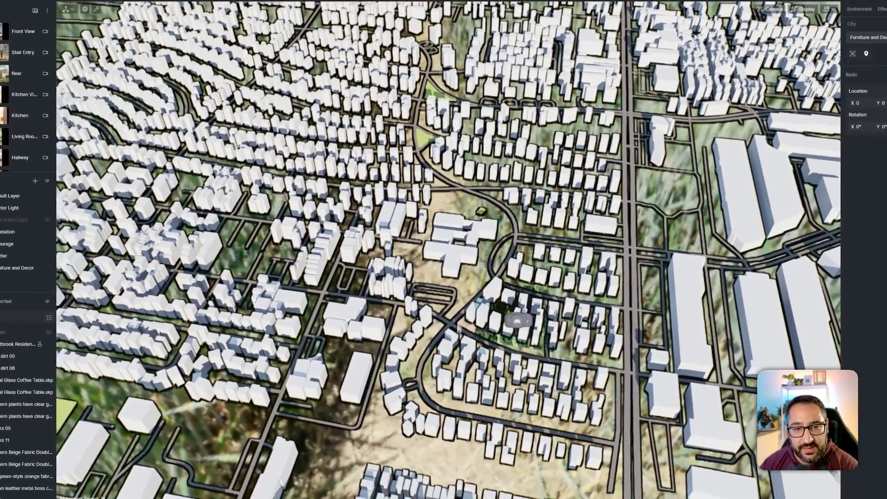
# - Show the city's Satellite layer again
pyautogui.moveTo(458, 328); pyautogui.dragTo(743, 457, button='right')
pyautogui.press('w')
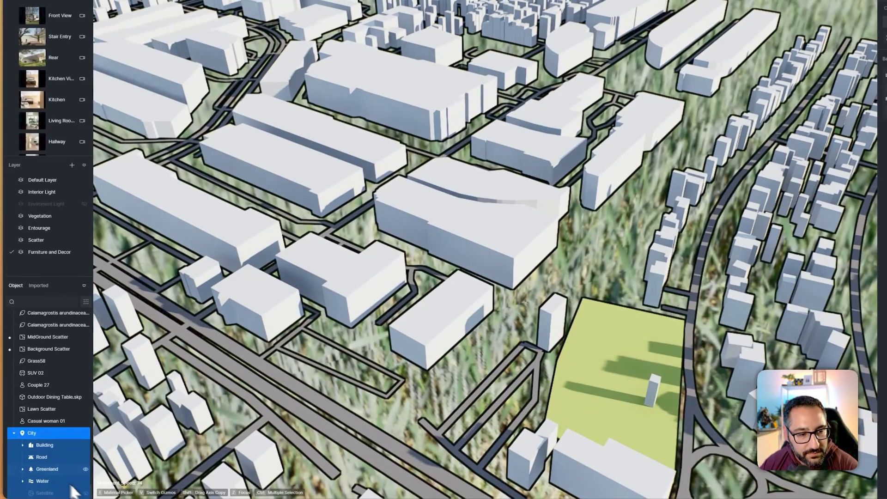
pyautogui.click(84, 492)
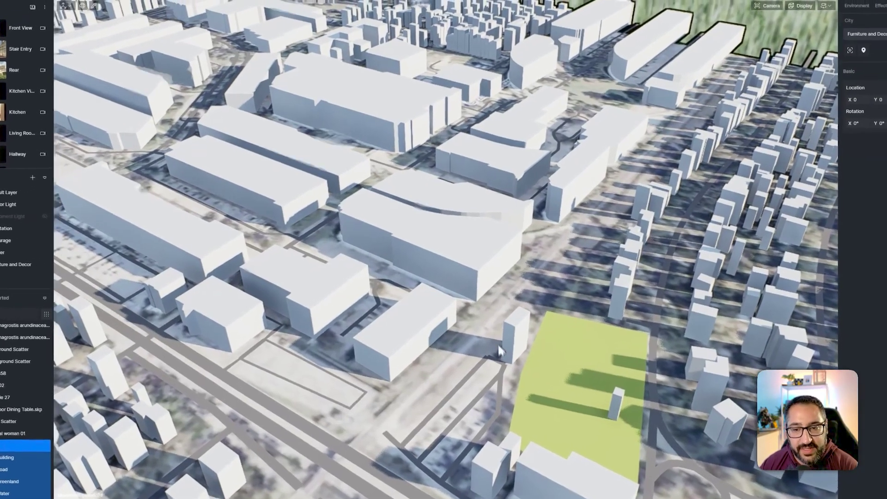
# - Select the whole City object and move it horizontally so the residence sits beside the curved road, next to the large building complex
pyautogui.moveTo(531, 305); pyautogui.dragTo(208, 337, button='right')
pyautogui.moveTo(553, 320); pyautogui.dragTo(577, 312, button='right')
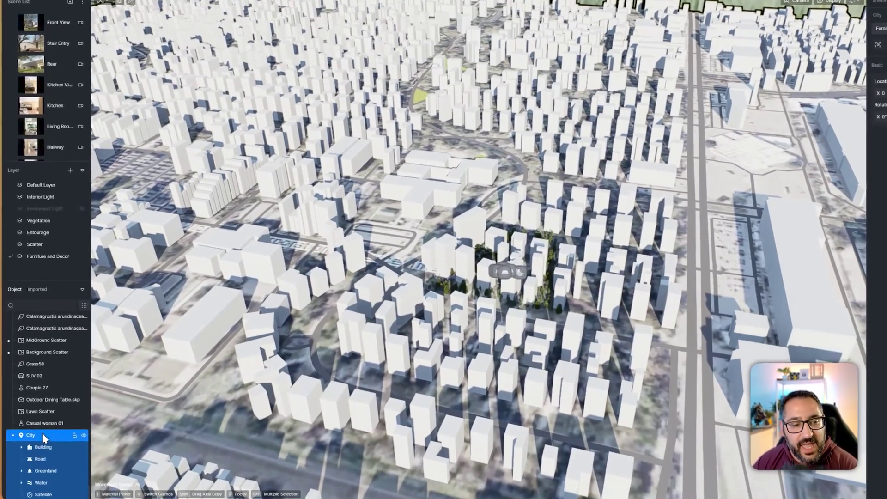
pyautogui.click(42, 434)
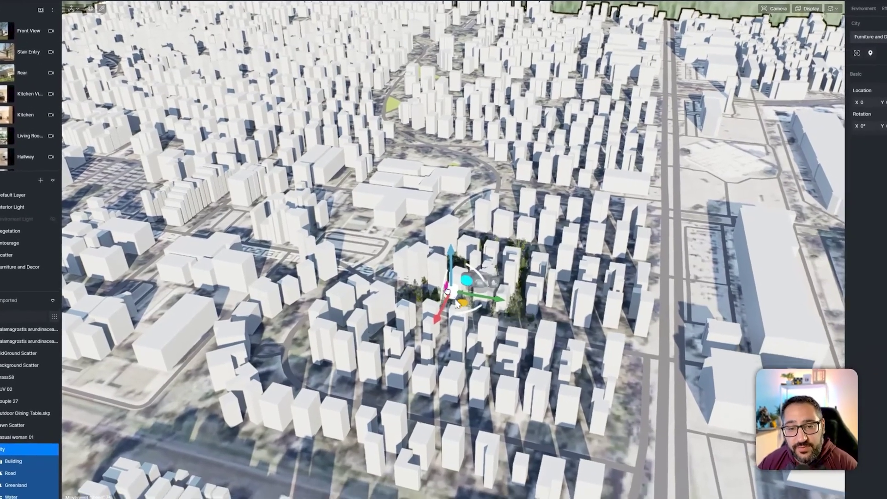
pyautogui.moveTo(457, 303); pyautogui.dragTo(531, 496)
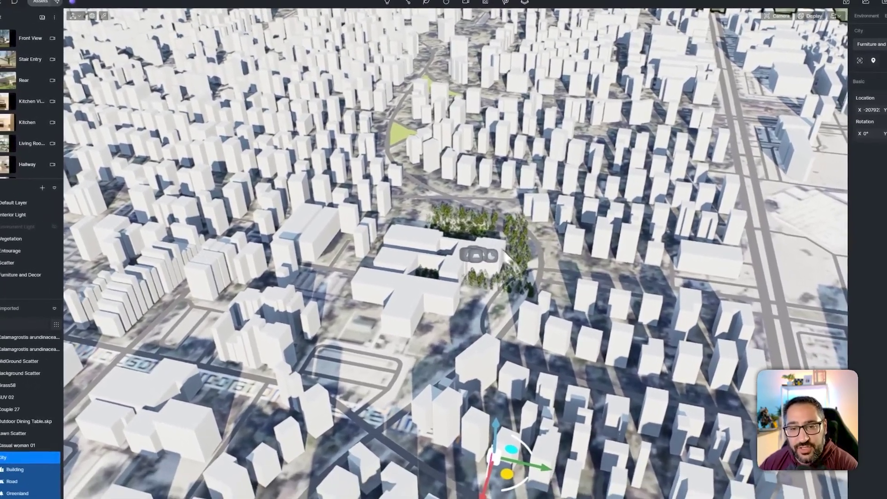
# - Move the City object horizontally behind the large building complex and lower it until the residence's ground and road sit above the city base
pyautogui.press('s')
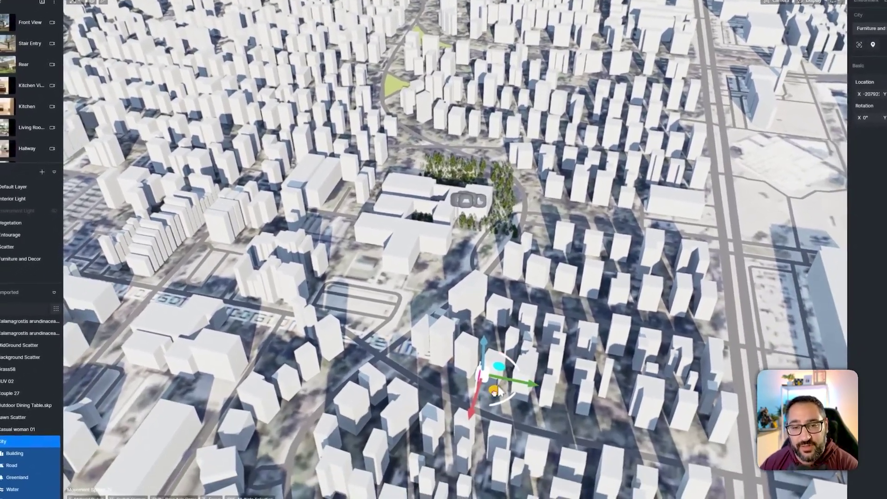
pyautogui.moveTo(494, 390); pyautogui.dragTo(508, 453)
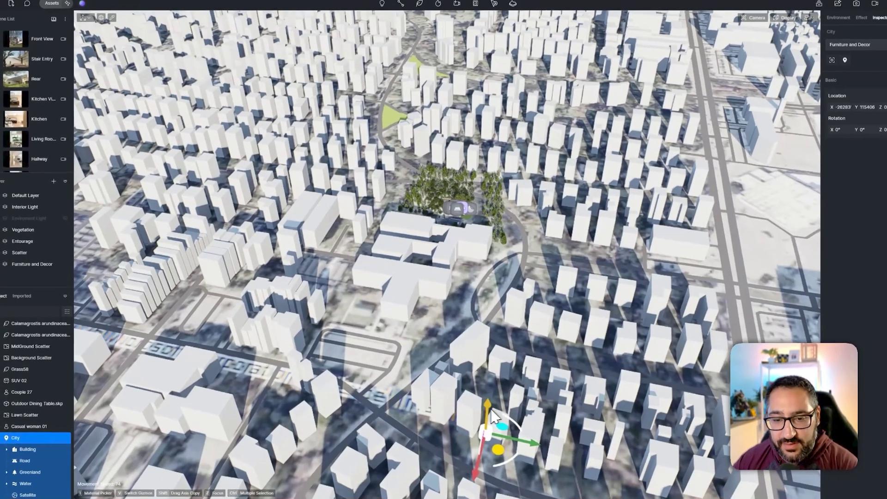
pyautogui.moveTo(482, 405)
pyautogui.mouseDown()
pyautogui.moveTo(481, 417)
pyautogui.moveTo(494, 412)
pyautogui.mouseUp()
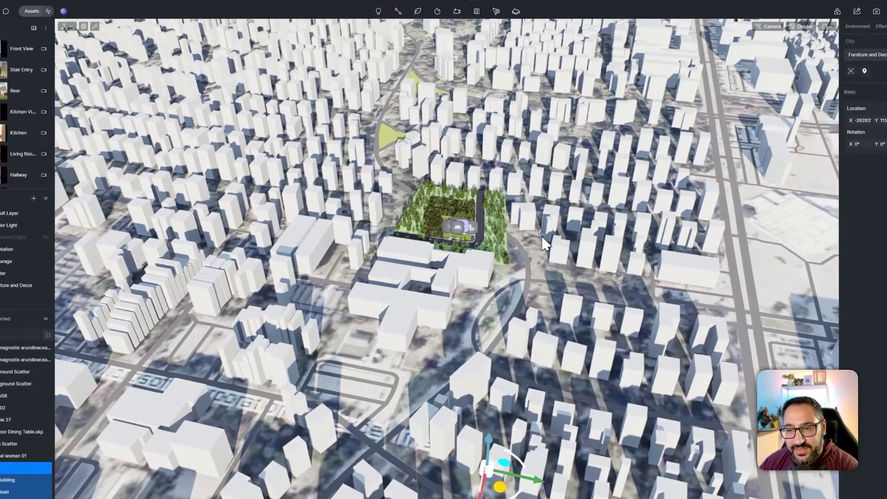
# - Select the city's Building group and set its elevation to 55
pyautogui.moveTo(551, 210); pyautogui.dragTo(655, 239, button='right')
pyautogui.scroll(3, 597, 212)
pyautogui.scroll(3, 416, 178)
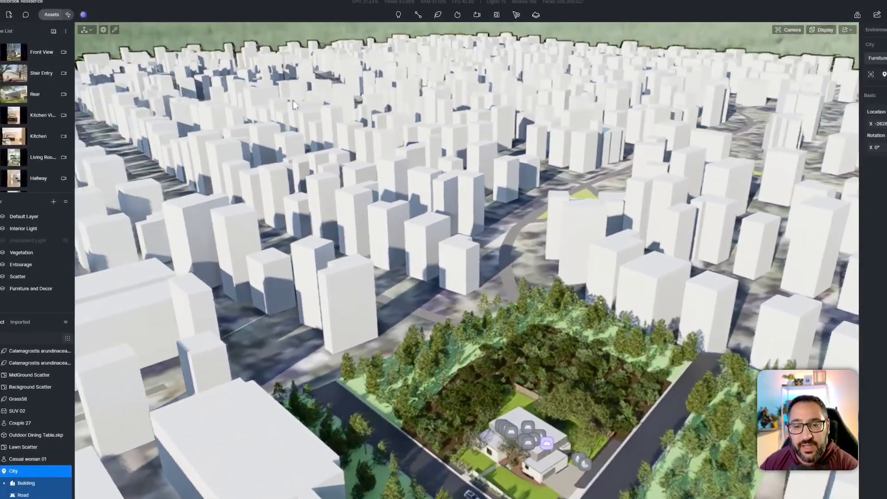
pyautogui.scroll(5, 351, 240)
pyautogui.scroll(3, 376, 388)
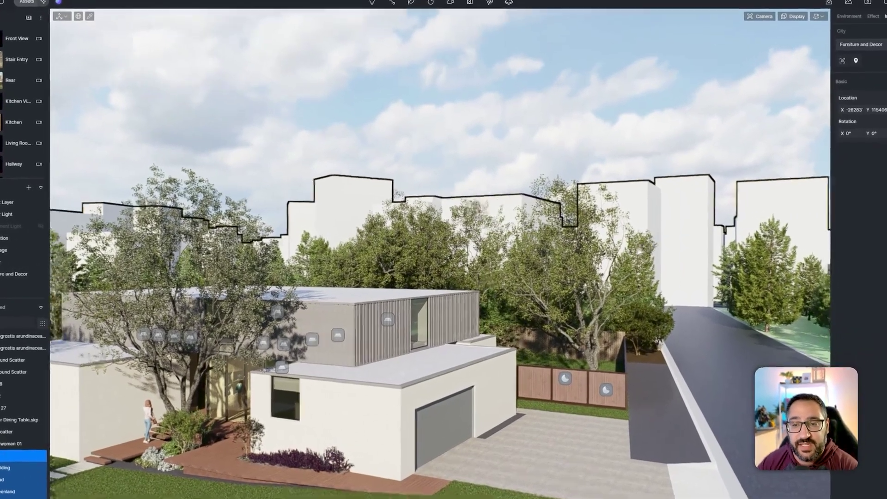
pyautogui.scroll(-8, 588, 261)
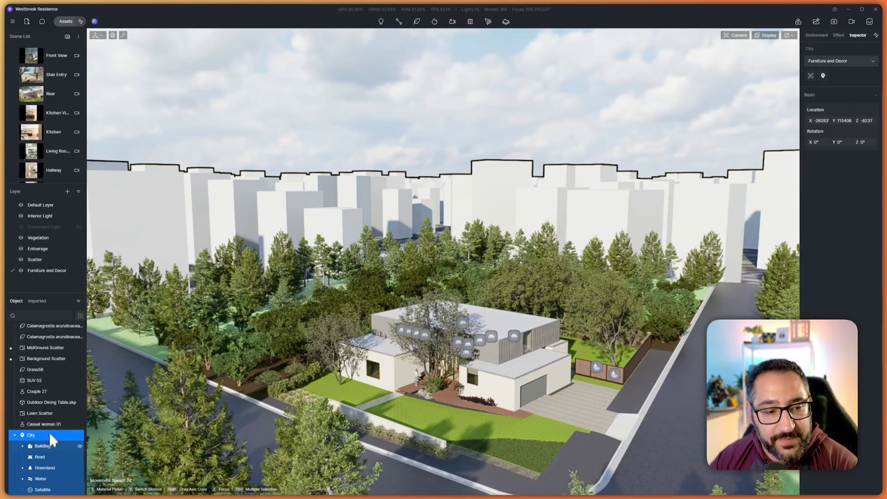
pyautogui.click(49, 444)
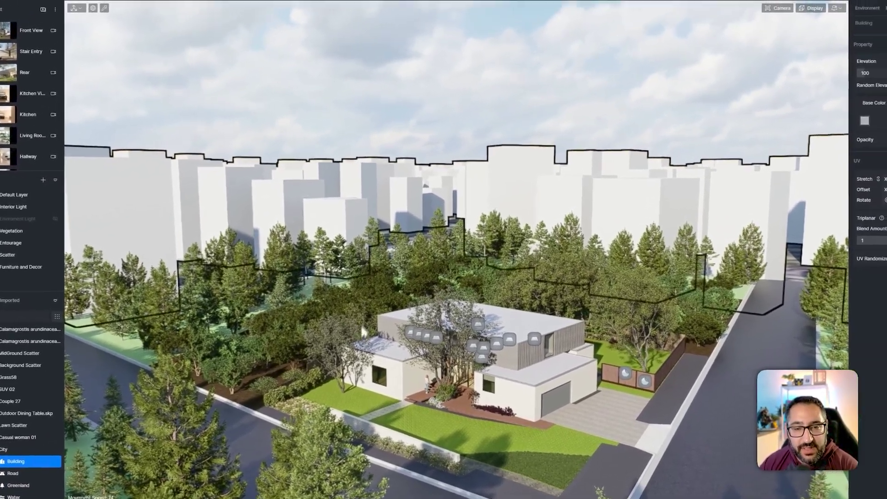
pyautogui.moveTo(388, 309); pyautogui.dragTo(435, 303, button='right')
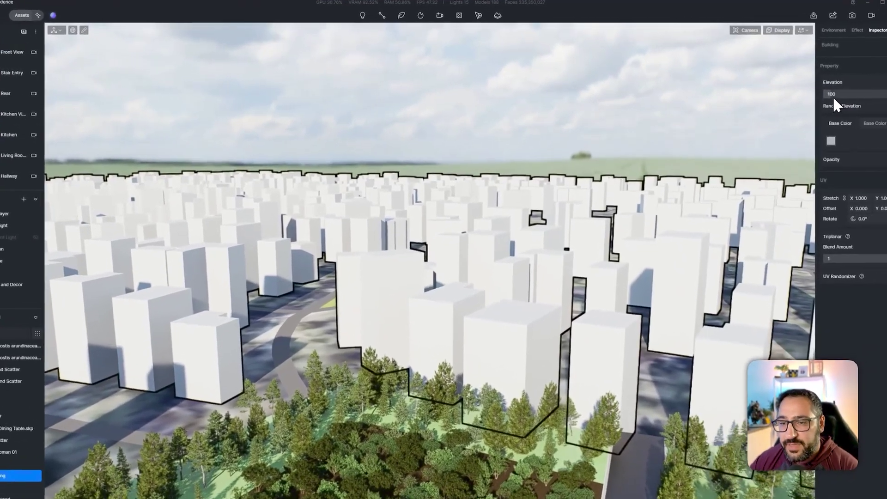
pyautogui.moveTo(816, 98); pyautogui.dragTo(818, 99)
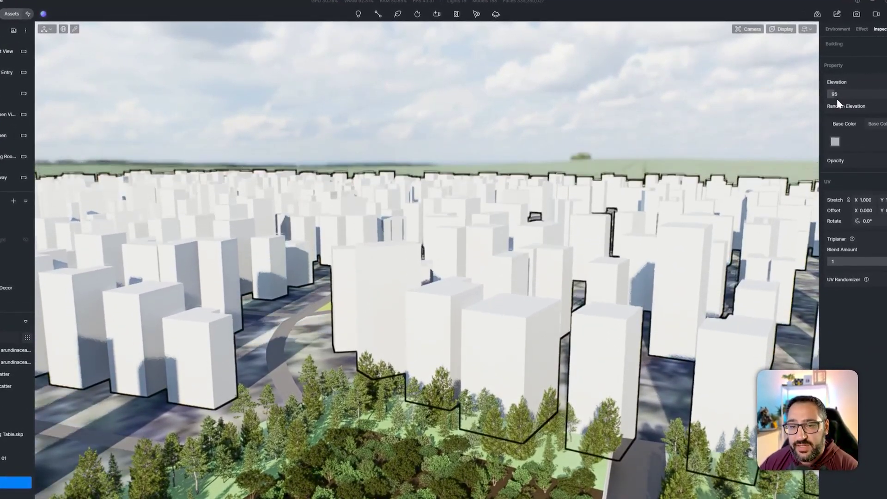
pyautogui.scroll(-6, 834, 95)
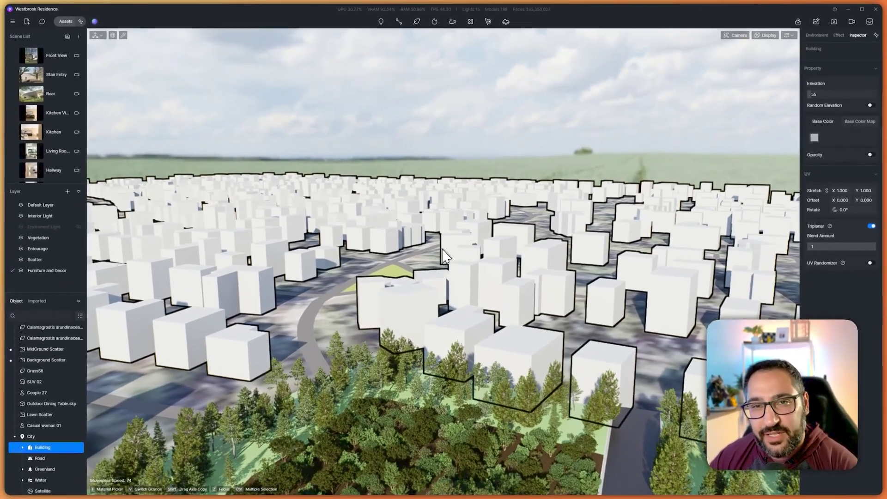
# - Enable random elevation for the city's buildings and generate a new random height variation
pyautogui.click(870, 105)
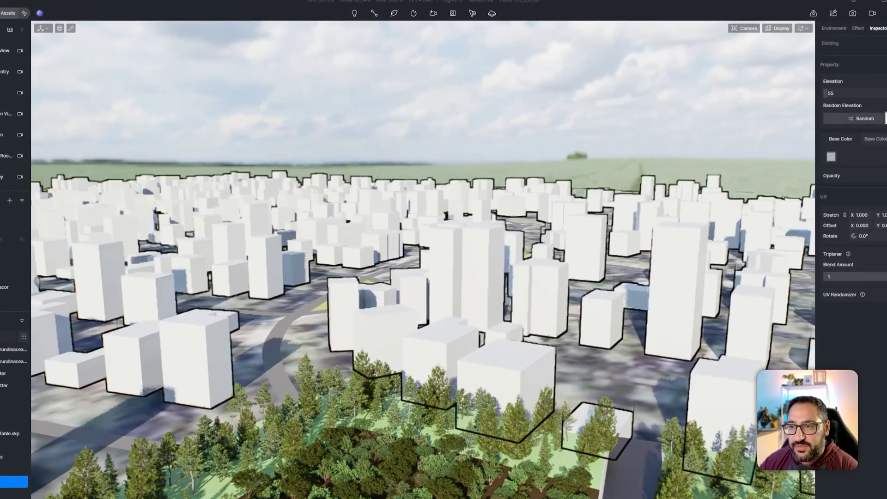
pyautogui.click(867, 121)
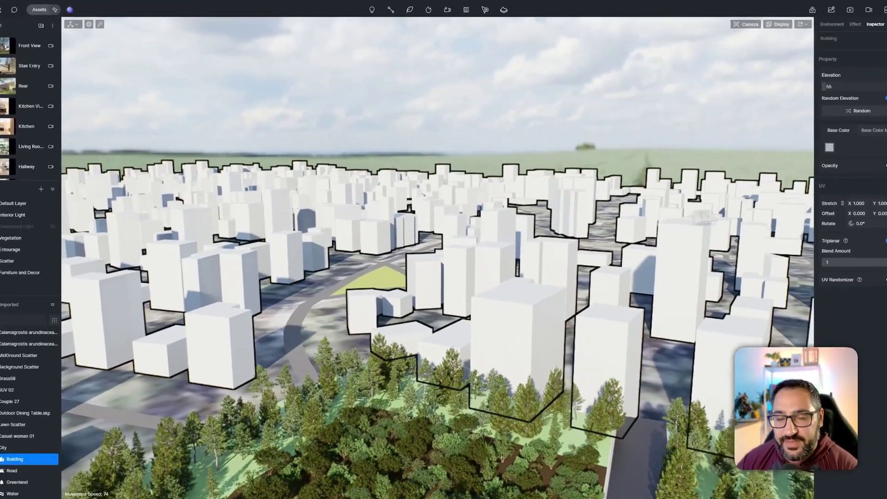
pyautogui.moveTo(647, 207); pyautogui.dragTo(546, 245, button='right')
pyautogui.press('q')
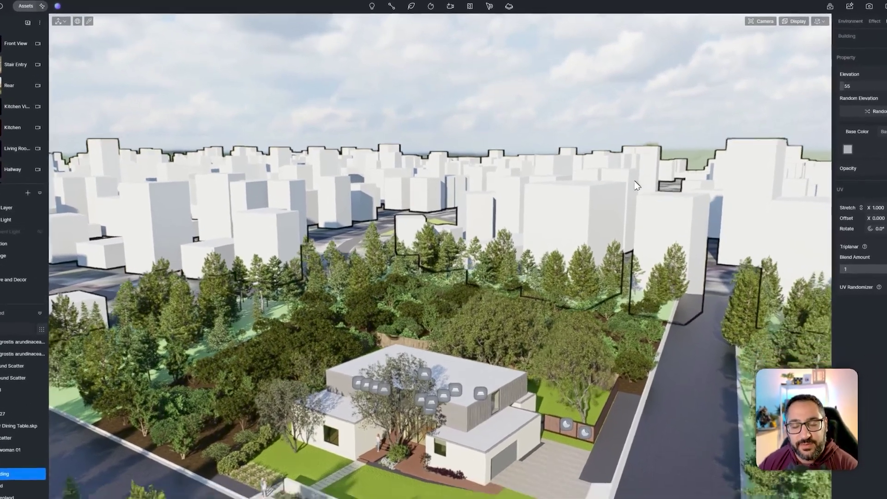
pyautogui.moveTo(635, 185)
pyautogui.mouseDown(button='right')
pyautogui.moveTo(627, 151)
pyautogui.moveTo(631, 173)
pyautogui.mouseUp(button='right')
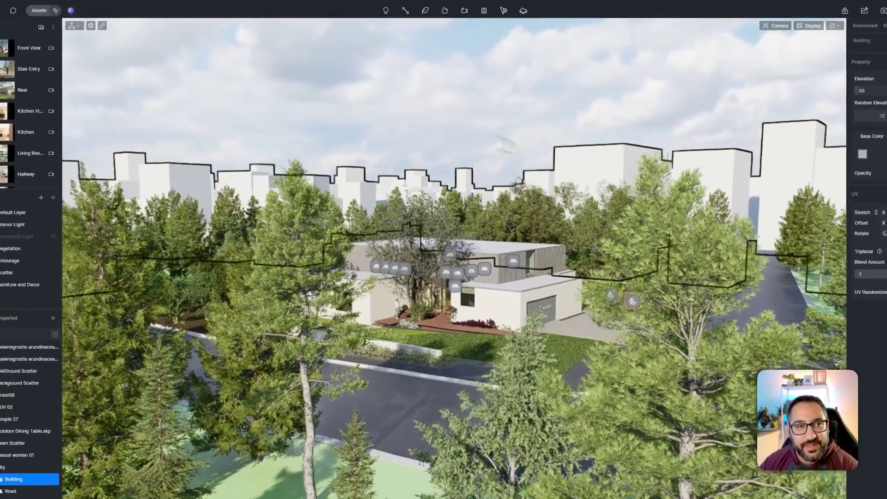
# - Open the asset library's online materials and search for "wood"
pyautogui.click(25, 5)
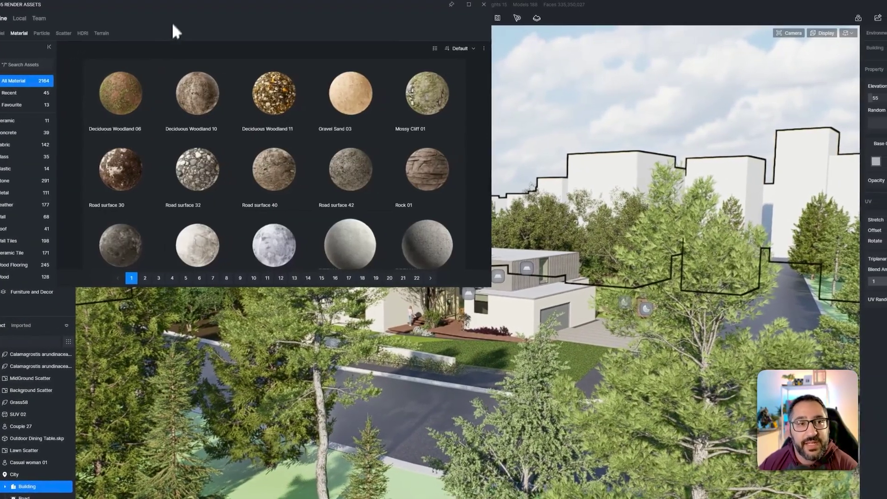
pyautogui.moveTo(195, 6); pyautogui.dragTo(201, 65)
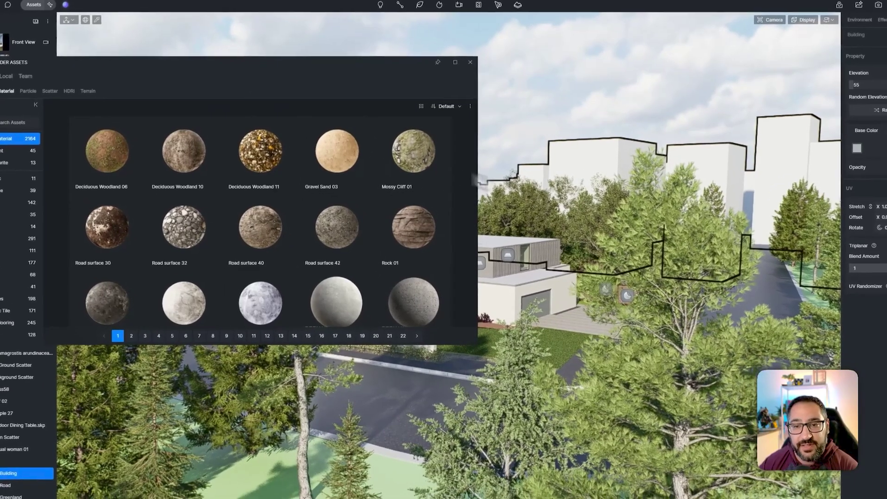
pyautogui.moveTo(629, 203); pyautogui.dragTo(578, 364, button='right')
pyautogui.scroll(-5, 580, 360)
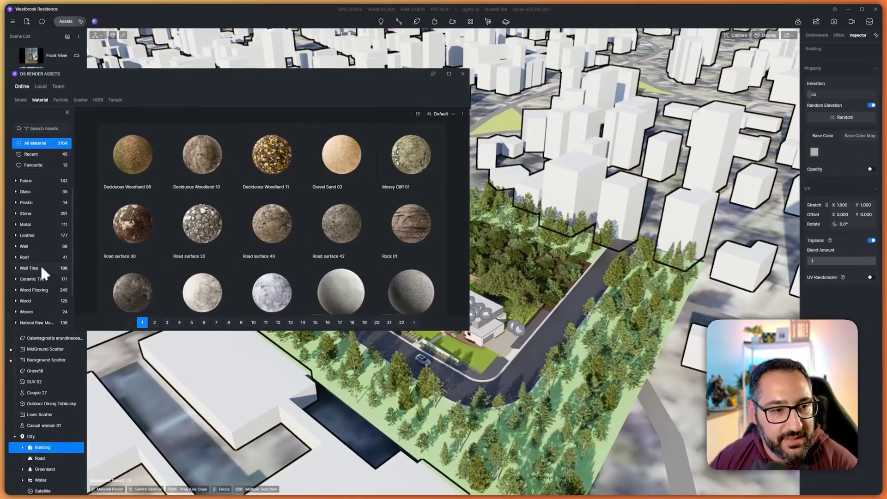
pyautogui.scroll(-2, 47, 236)
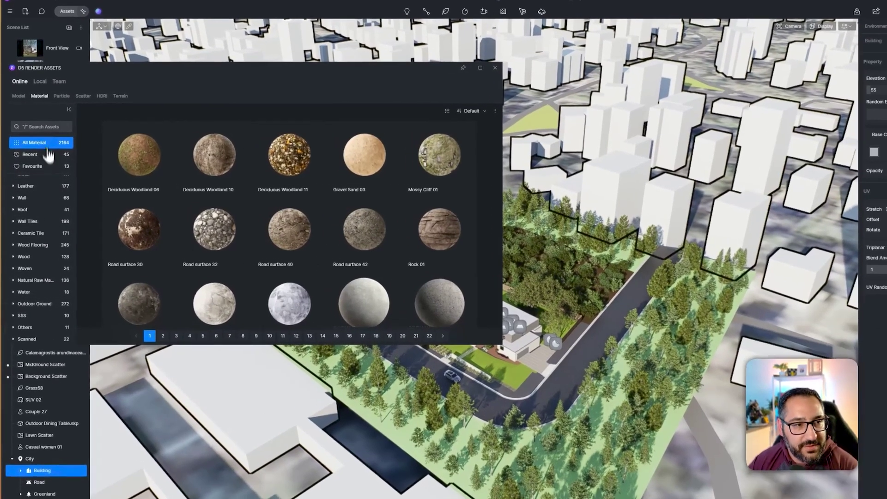
pyautogui.click(55, 129)
pyautogui.write('woo')
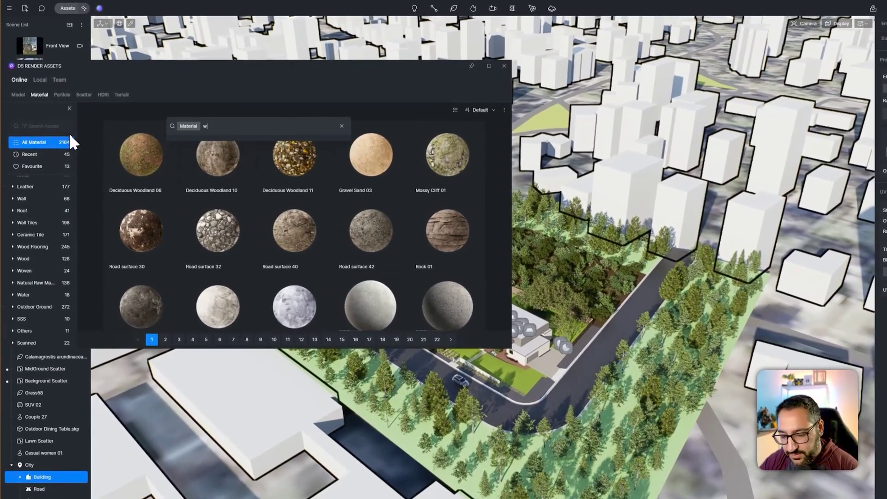
pyautogui.write('d')
pyautogui.press('Return')
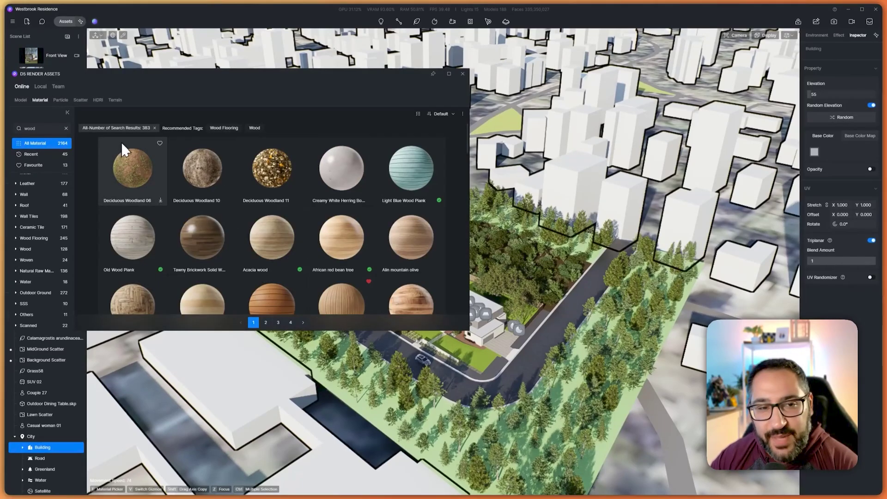
# - Try to apply the Applewood material to a city building, reselect the Building group and close the asset library
pyautogui.scroll(-3, 342, 176)
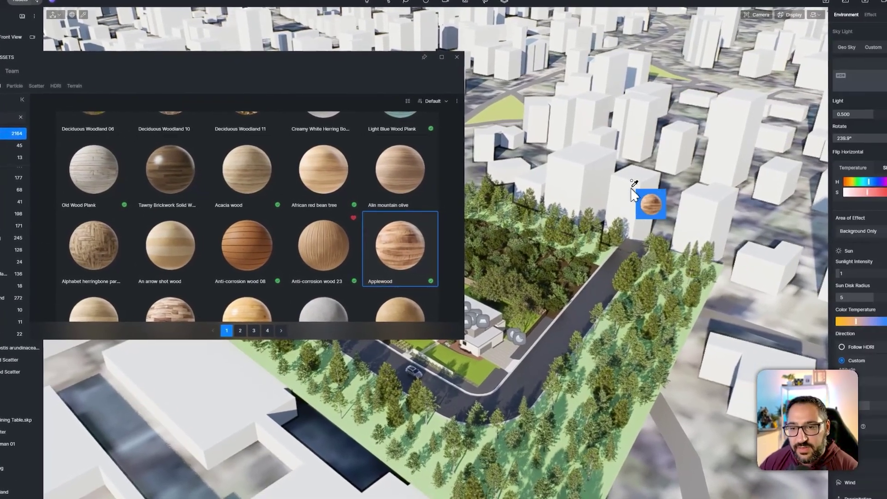
pyautogui.click(654, 194)
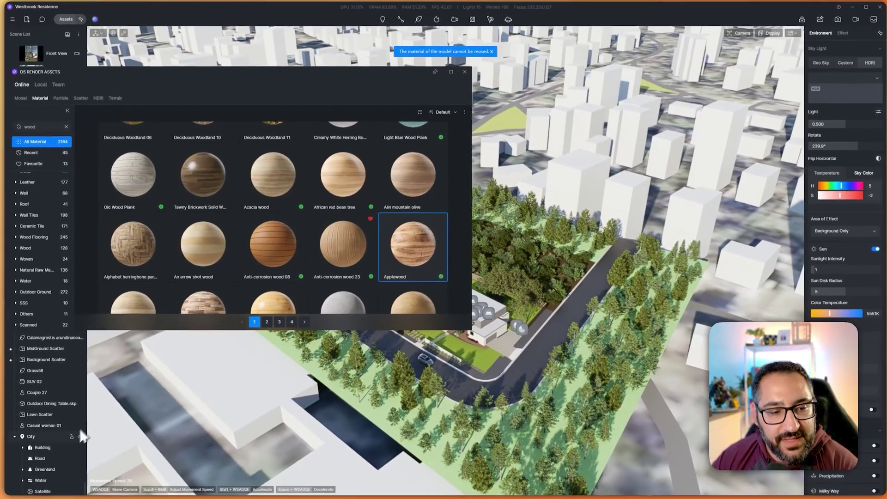
pyautogui.click(42, 447)
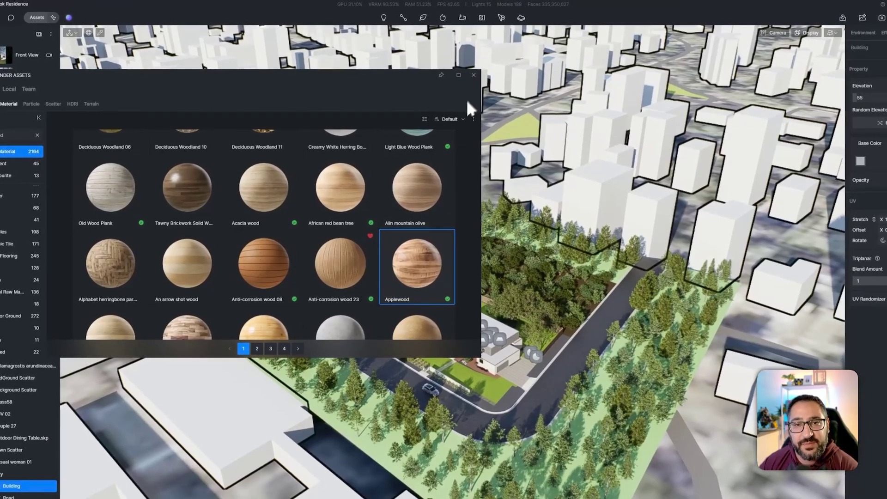
pyautogui.click(473, 75)
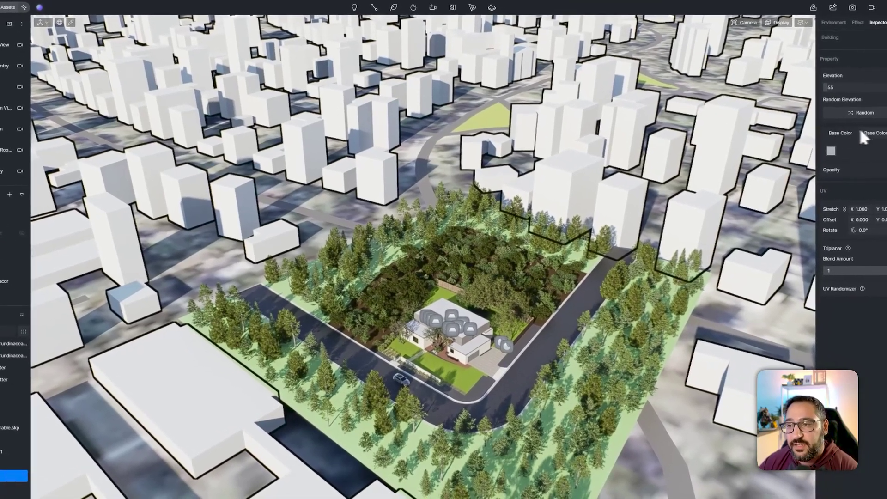
# - Check the Building group's base color map option and set its base color to light cyan
pyautogui.click(870, 135)
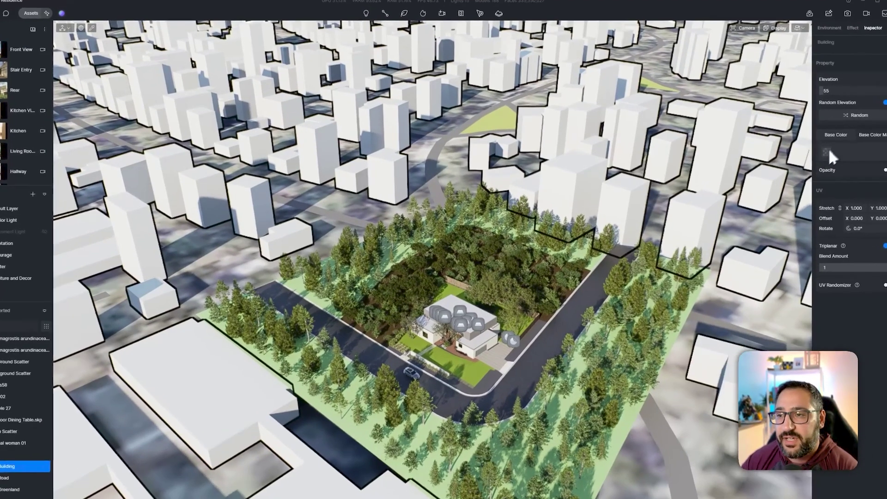
pyautogui.click(828, 137)
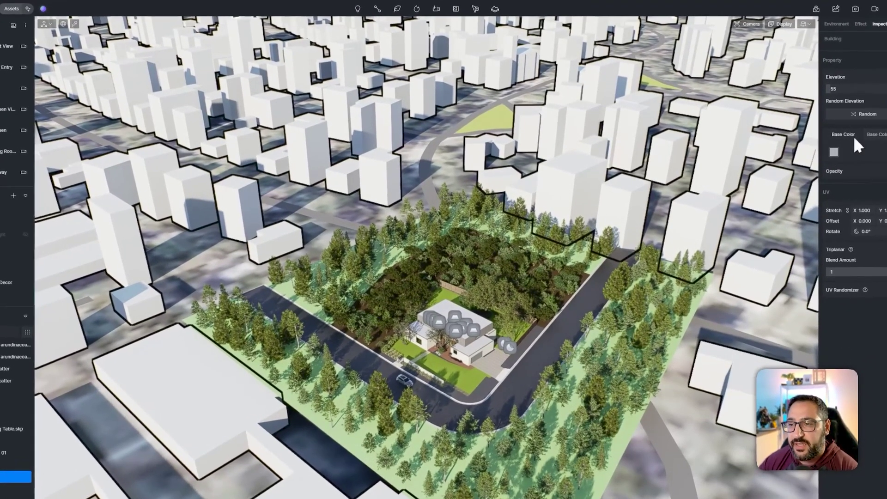
pyautogui.click(833, 152)
pyautogui.moveTo(867, 193)
pyautogui.mouseDown()
pyautogui.moveTo(883, 186)
pyautogui.moveTo(876, 183)
pyautogui.mouseUp()
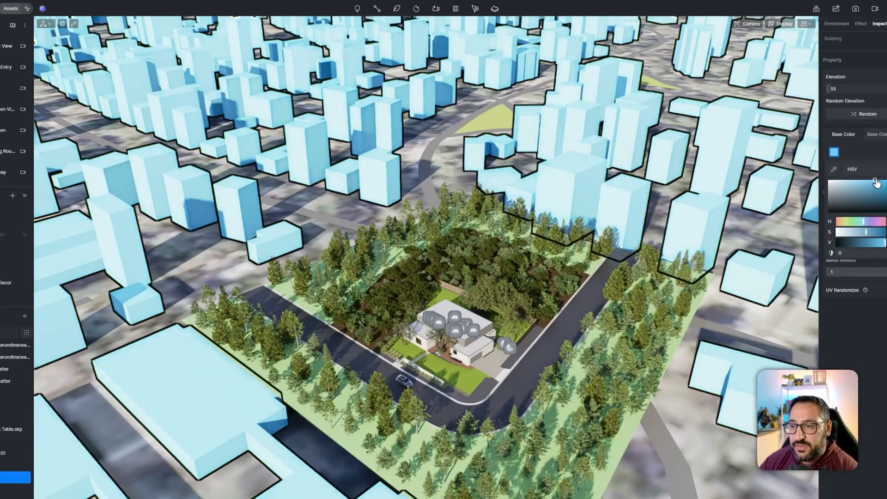
pyautogui.moveTo(873, 222); pyautogui.dragTo(861, 222)
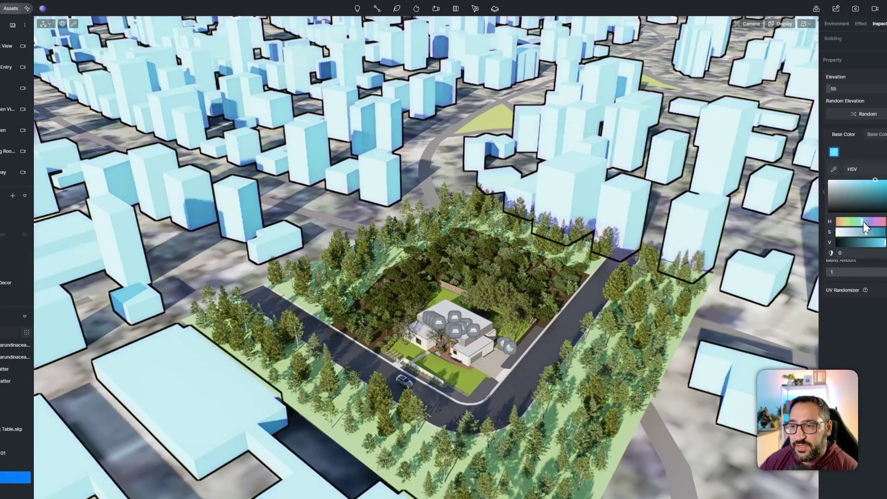
pyautogui.click(864, 298)
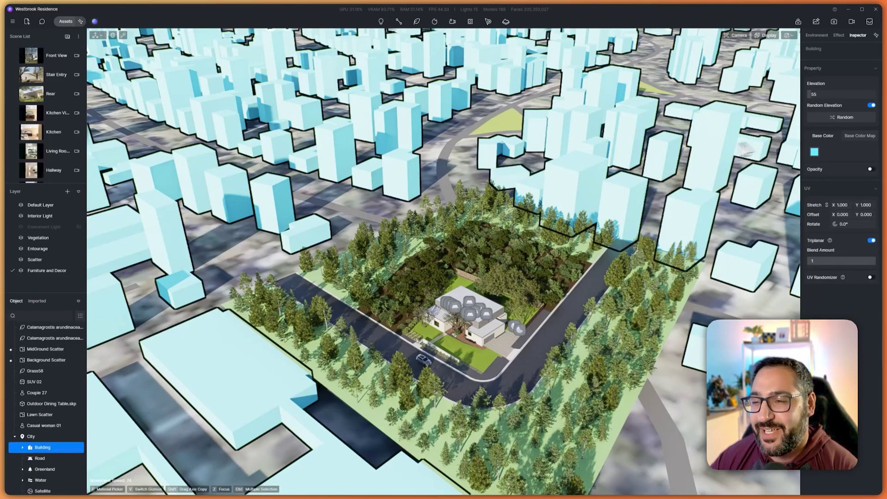
# - Enable opacity for the city's buildings and set it to 0.14
pyautogui.click(870, 169)
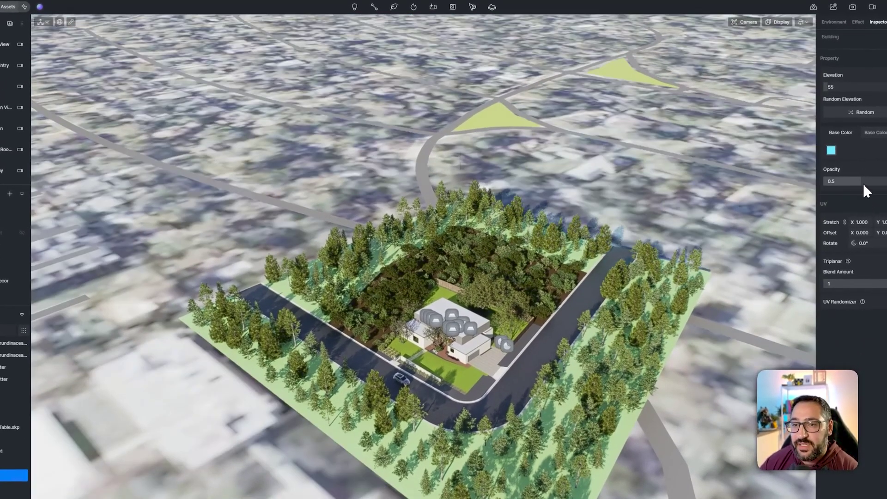
pyautogui.click(861, 181)
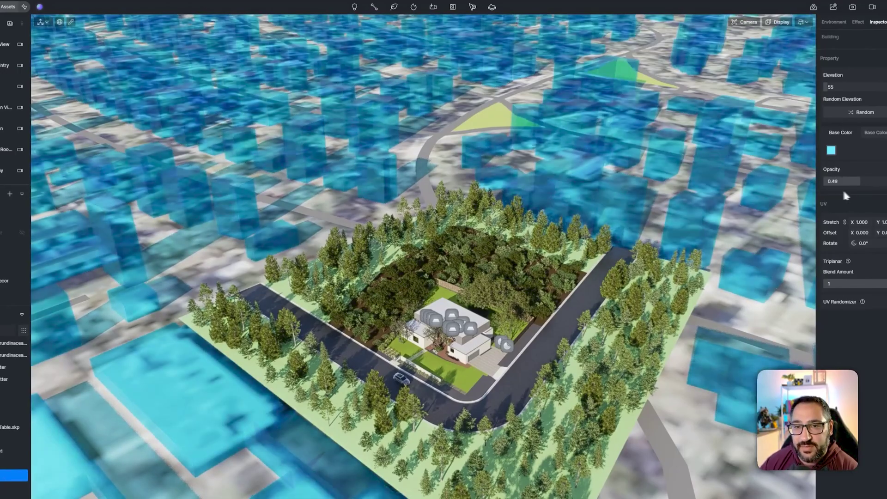
pyautogui.moveTo(844, 192); pyautogui.dragTo(840, 193)
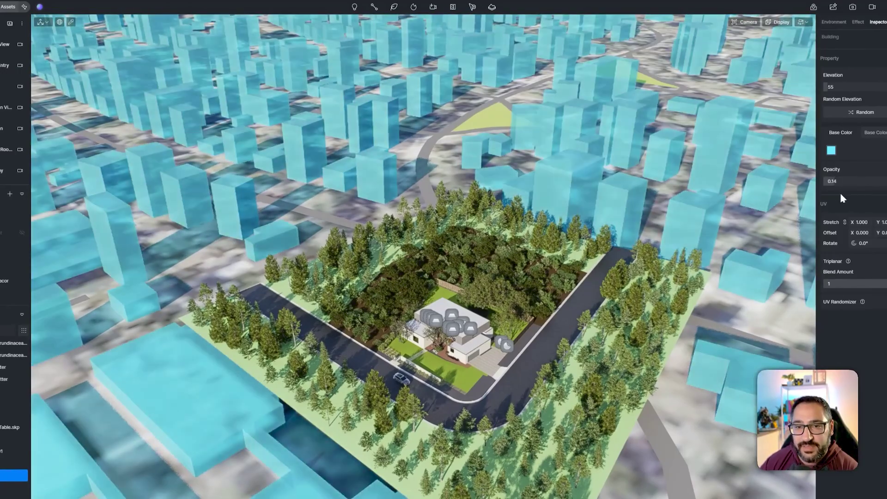
# - Change the base color of the city's buildings to a neutral light gray
pyautogui.moveTo(605, 256); pyautogui.dragTo(644, 234, button='right')
pyautogui.scroll(3, 646, 212)
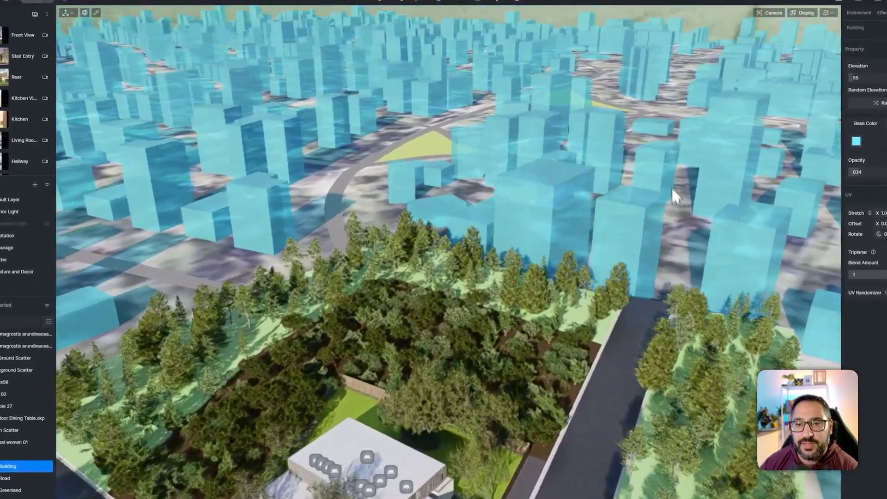
pyautogui.moveTo(672, 189); pyautogui.dragTo(601, 62, button='right')
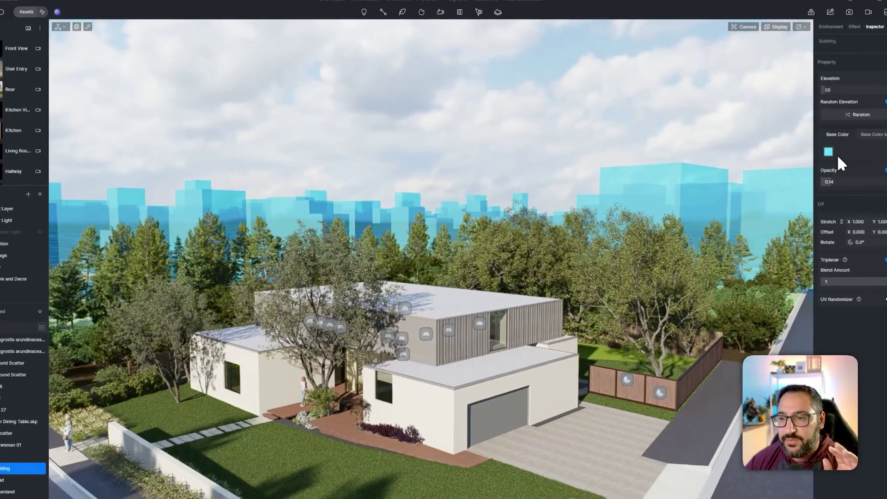
pyautogui.click(828, 151)
pyautogui.moveTo(831, 190)
pyautogui.mouseDown()
pyautogui.moveTo(824, 196)
pyautogui.moveTo(824, 185)
pyautogui.mouseUp()
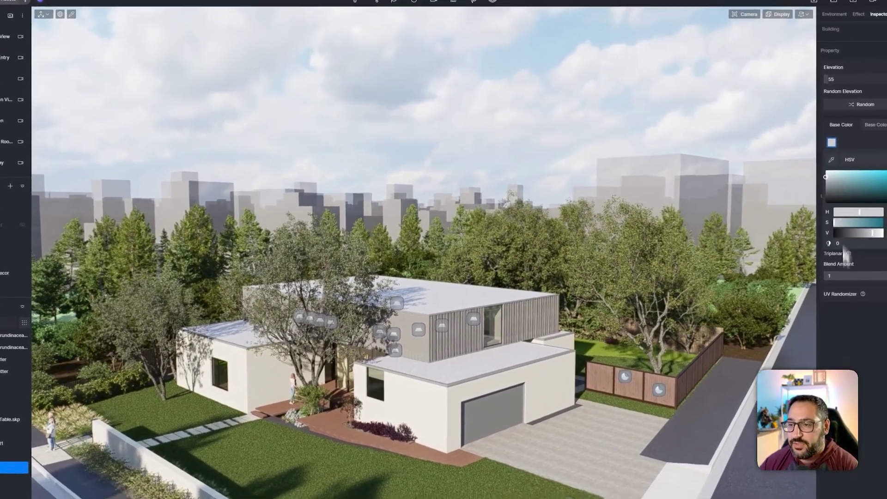
# - Close the base color picker and turn off opacity for the city's buildings
pyautogui.click(875, 318)
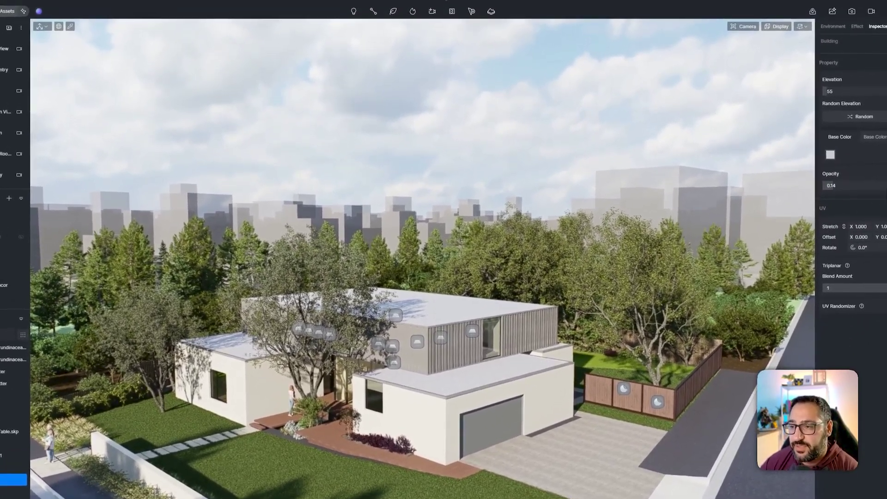
pyautogui.click(885, 144)
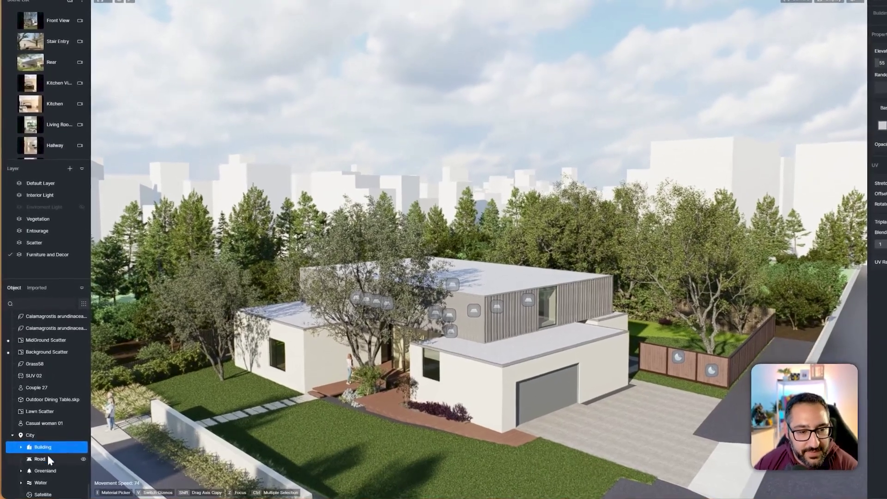
# - Select the city's Road group and set the road width to 265
pyautogui.click(48, 456)
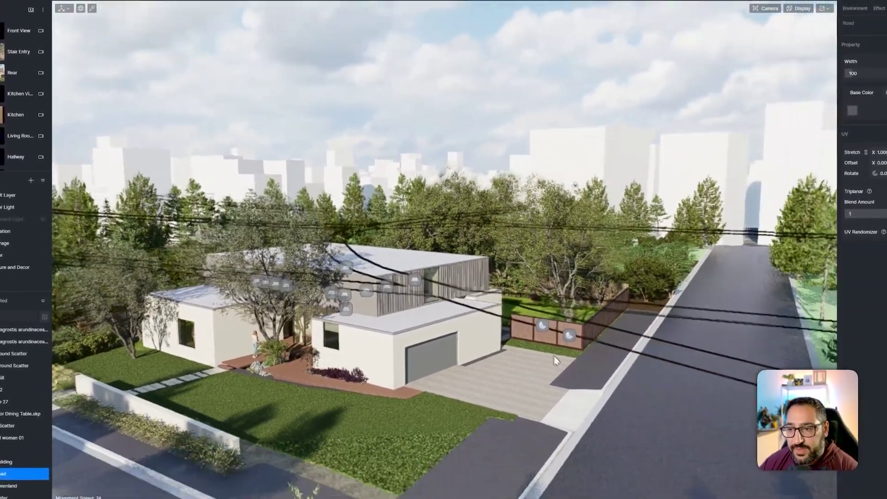
pyautogui.scroll(-5, 553, 355)
pyautogui.moveTo(554, 356); pyautogui.dragTo(508, 435, button='right')
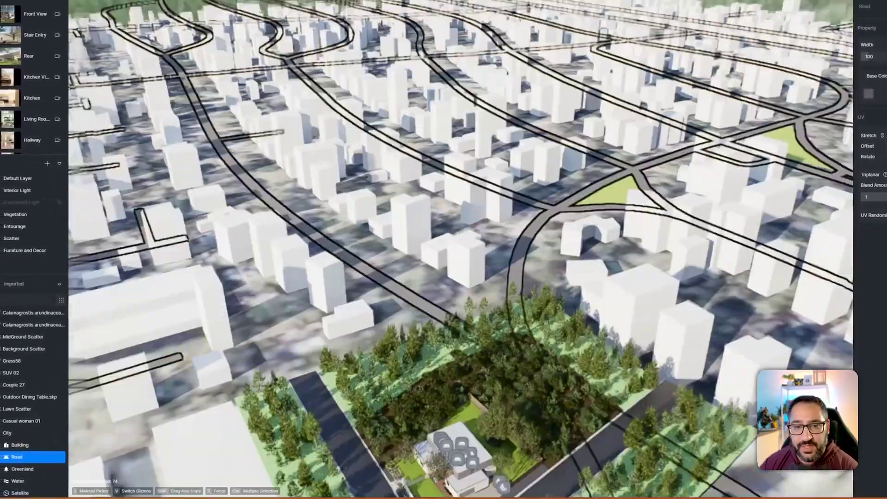
pyautogui.scroll(4, 311, 91)
pyautogui.moveTo(310, 91); pyautogui.dragTo(245, 146, button='right')
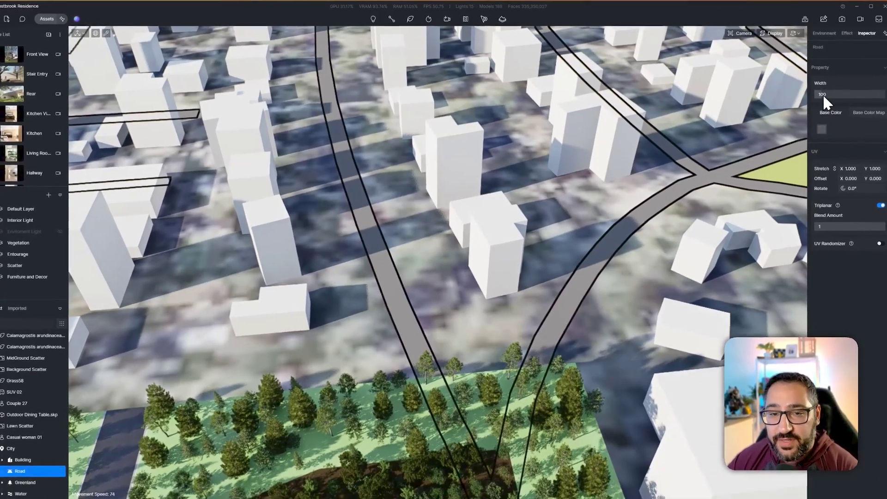
pyautogui.moveTo(814, 94); pyautogui.dragTo(844, 95)
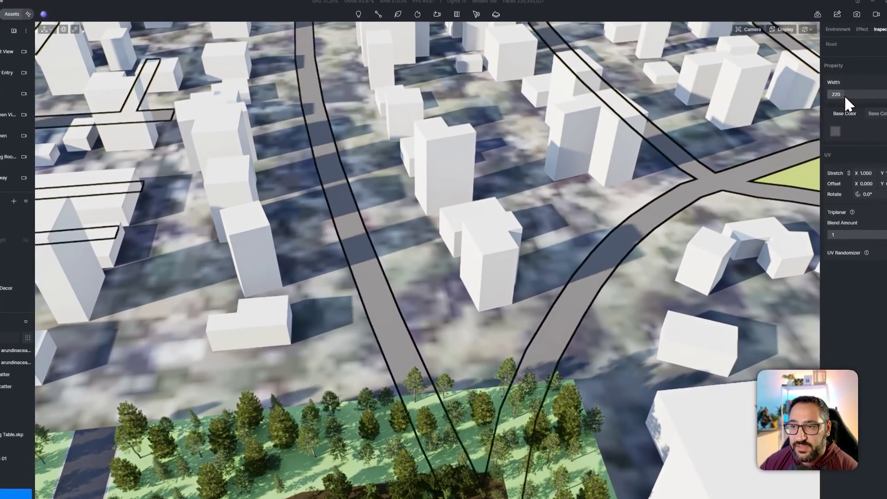
pyautogui.doubleClick(843, 91)
pyautogui.write('265')
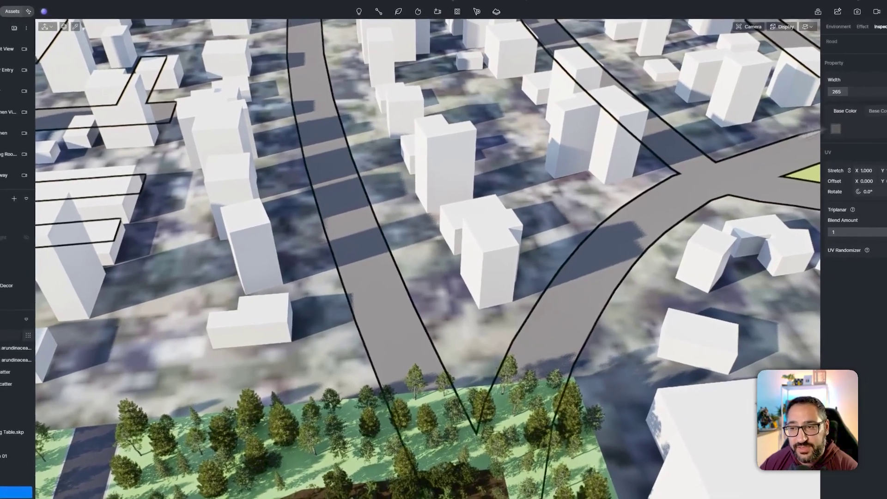
# - Increase the road width to 345, and toggle the Road group's visibility off and back on
pyautogui.moveTo(706, 166); pyautogui.dragTo(744, 206, button='right')
pyautogui.press('s')
pyautogui.press('q')
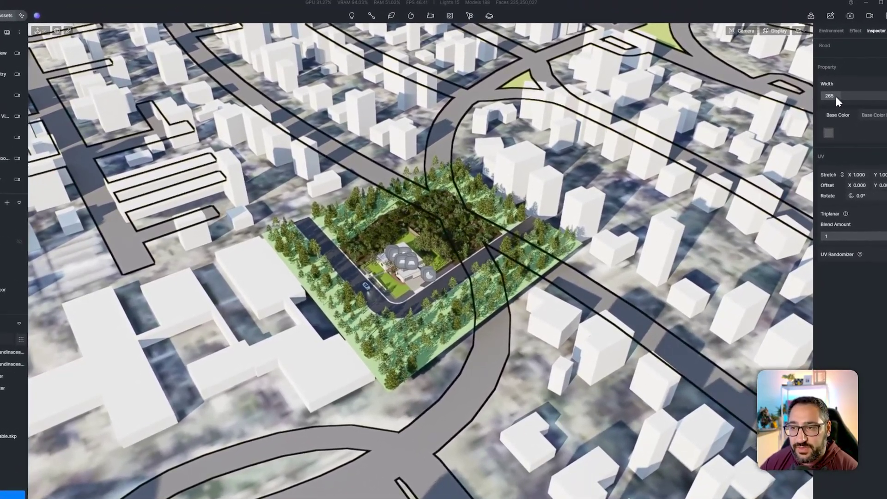
pyautogui.moveTo(869, 73); pyautogui.dragTo(871, 72)
pyautogui.moveTo(838, 96); pyautogui.dragTo(841, 95)
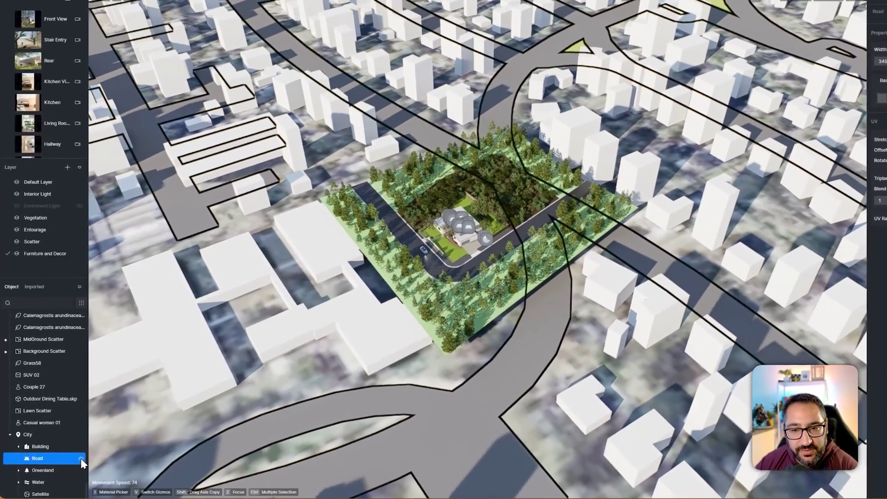
pyautogui.click(79, 458)
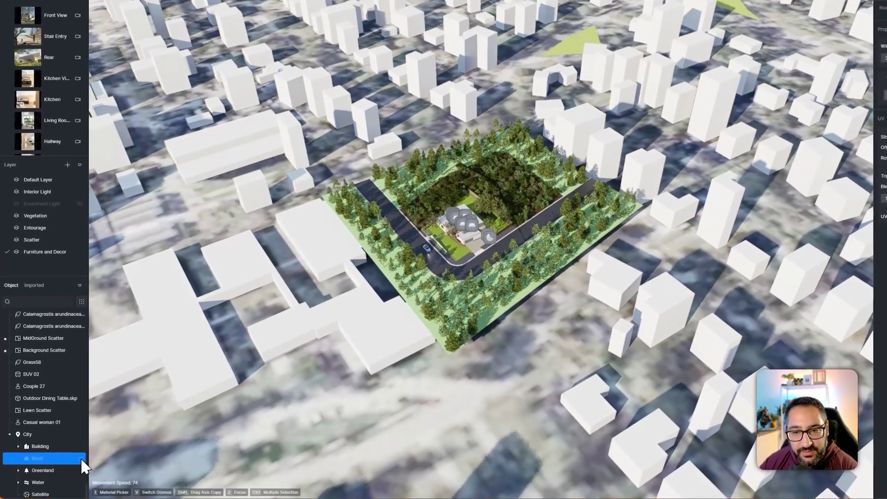
pyautogui.click(80, 458)
# - Select the single tall building bordering the far corner of the residence's wooded plot and hide it
pyautogui.click(68, 446)
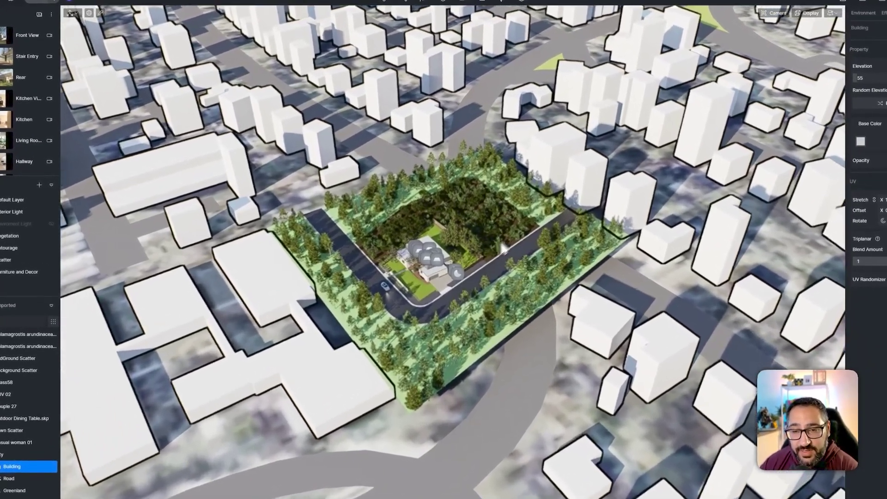
pyautogui.doubleClick(539, 171)
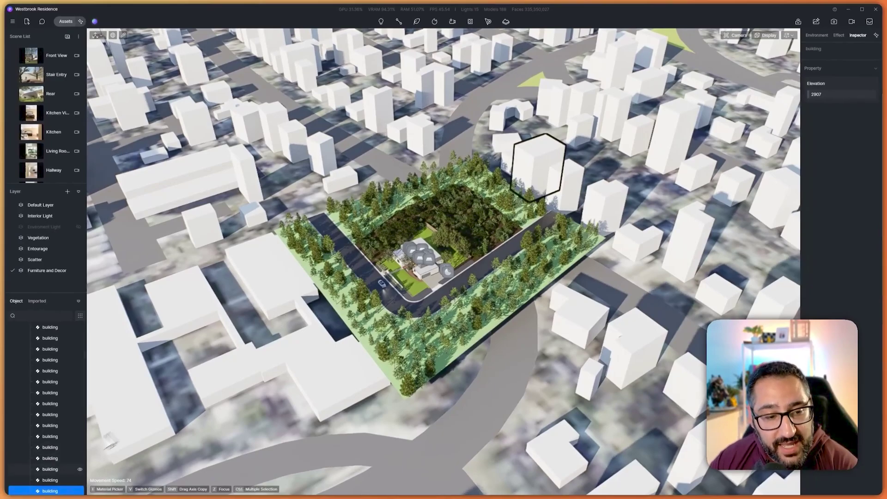
pyautogui.scroll(-1, 63, 480)
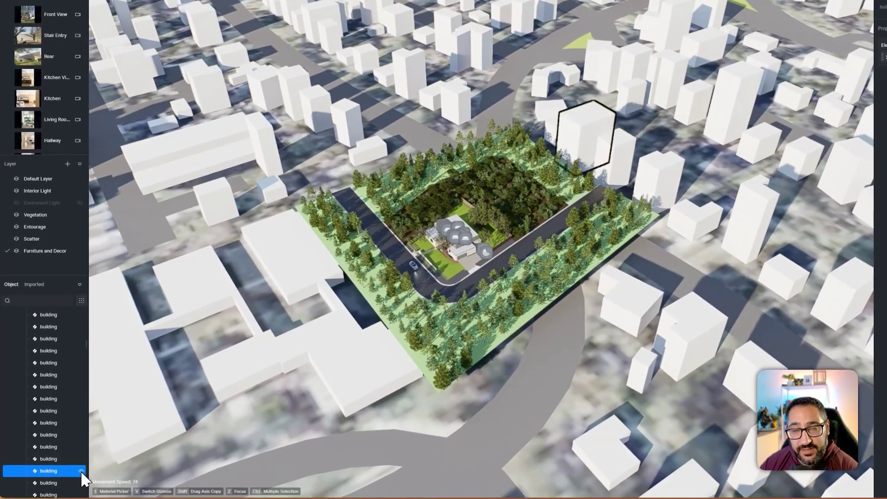
pyautogui.click(80, 470)
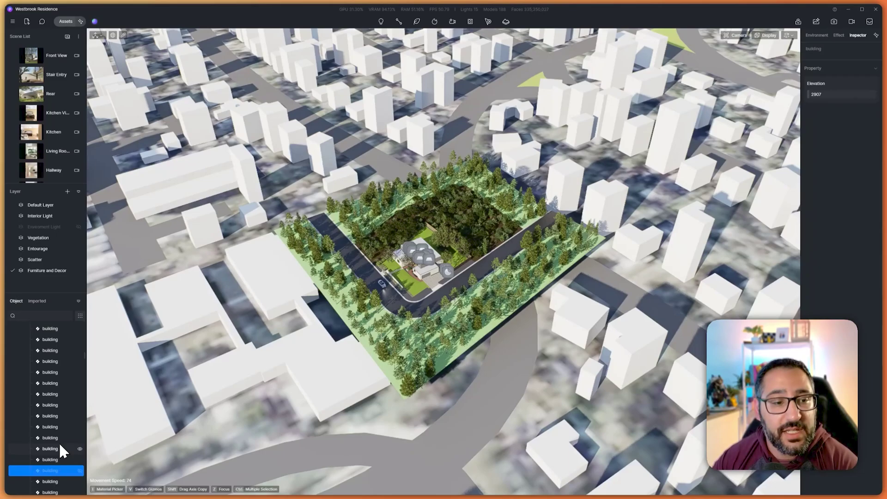
# - Locate Texon Motor Center among the city's buildings, focus the view on it and clear the selection
pyautogui.scroll(3, 47, 409)
pyautogui.scroll(4, 43, 396)
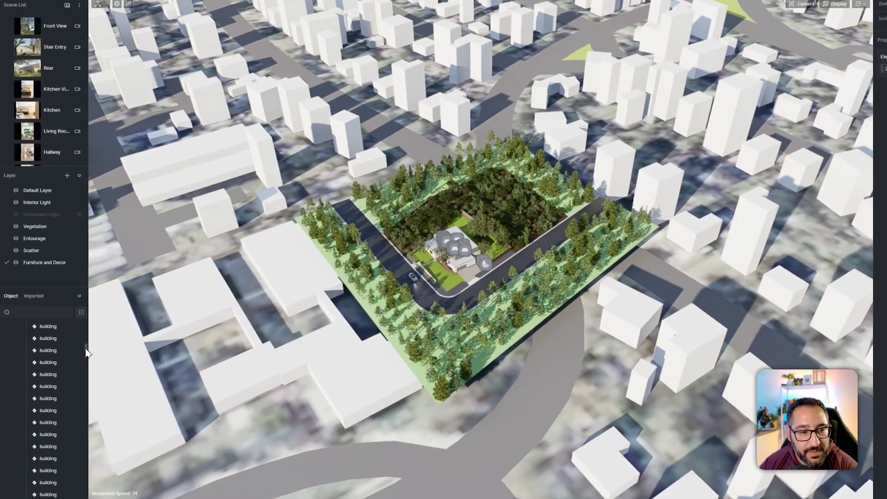
pyautogui.moveTo(85, 351)
pyautogui.mouseDown()
pyautogui.moveTo(87, 330)
pyautogui.moveTo(86, 348)
pyautogui.mouseUp()
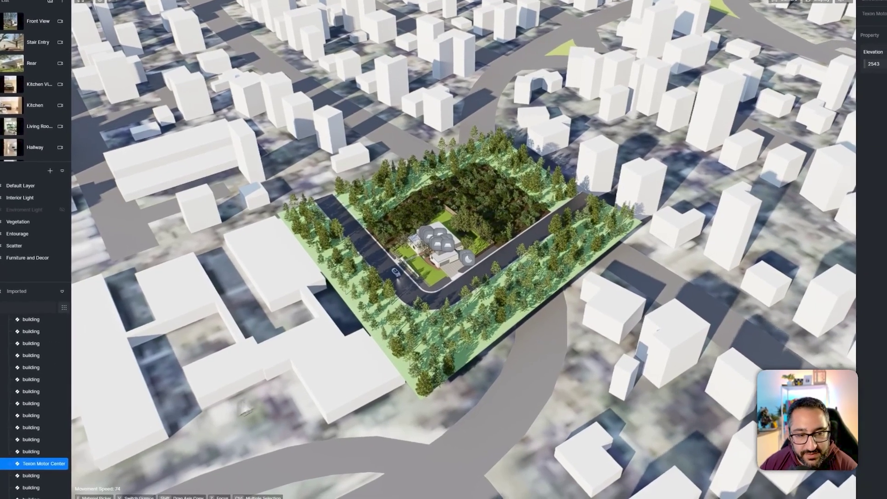
pyautogui.press('z')
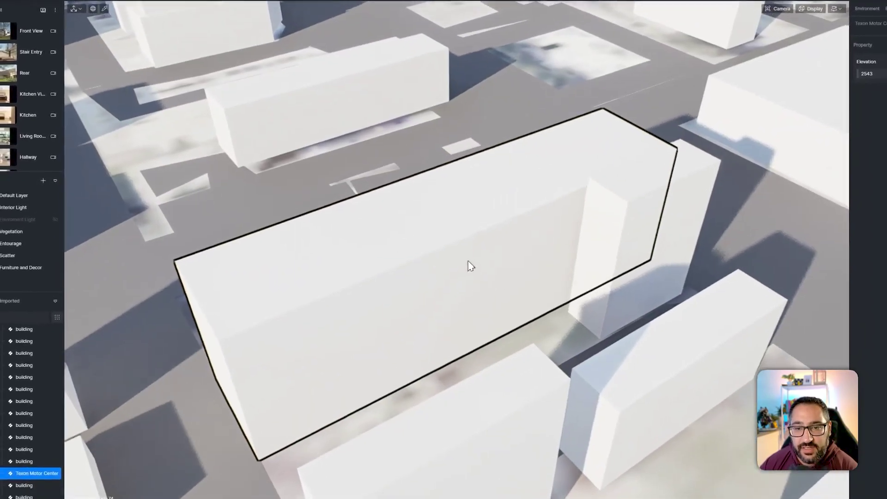
pyautogui.scroll(-3, 467, 255)
pyautogui.press('Escape')
pyautogui.scroll(-3, 464, 261)
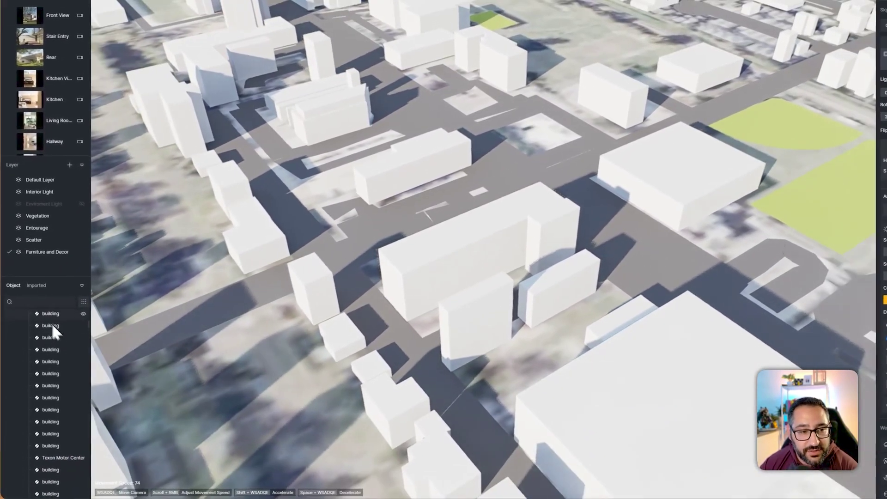
# - Search the scene objects for "texo" and clear the search
pyautogui.click(22, 313)
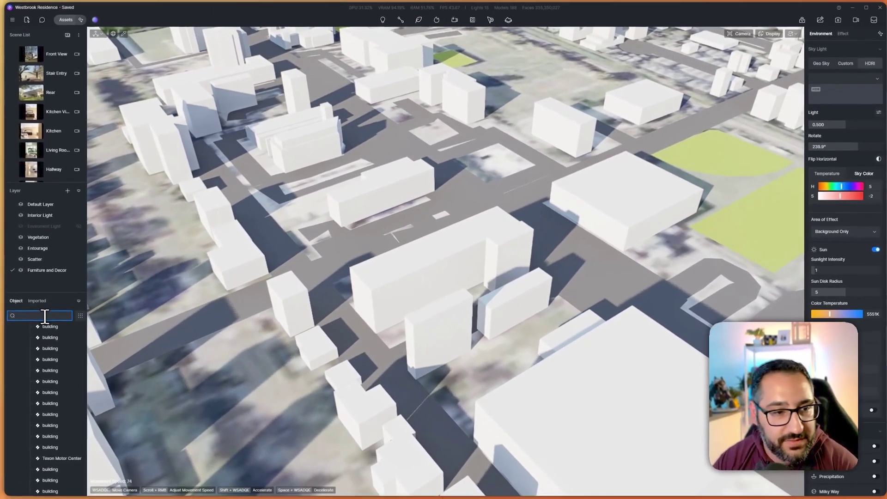
pyautogui.write('texo')
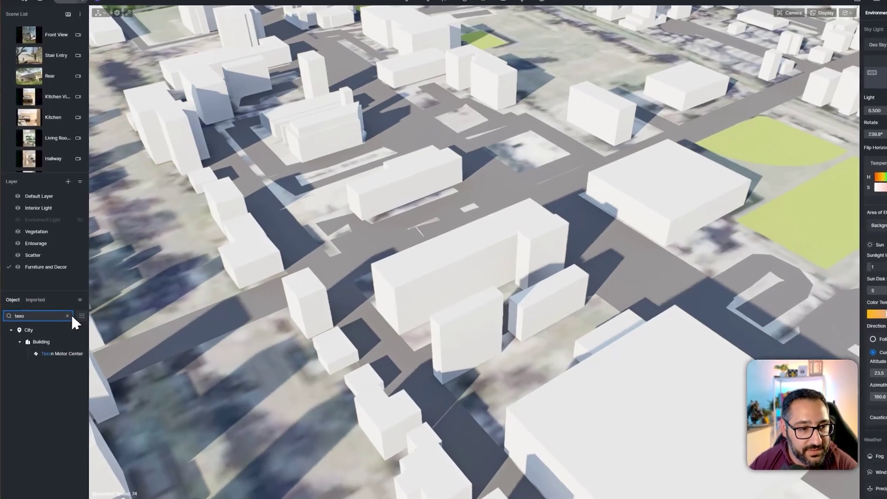
pyautogui.click(67, 316)
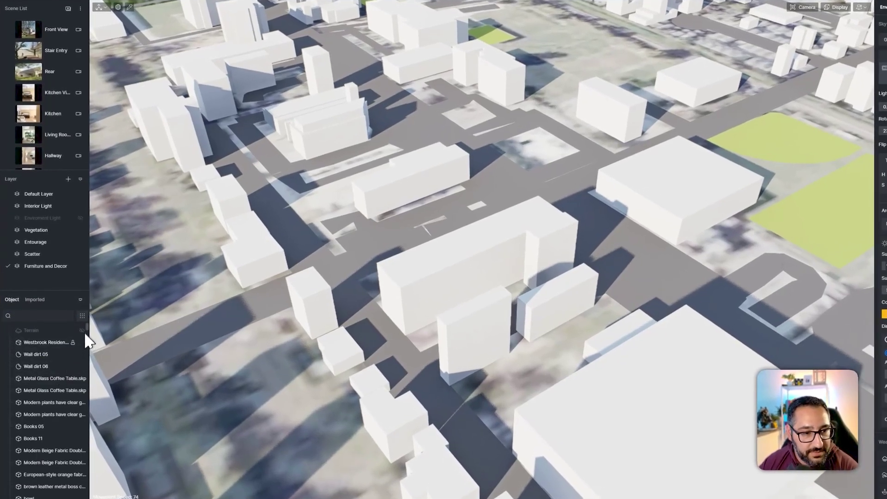
# - Collapse and select the city's Greenland group, focus on it, and change its base color to a darker olive green
pyautogui.moveTo(86, 330); pyautogui.dragTo(86, 464)
pyautogui.scroll(-3, 67, 435)
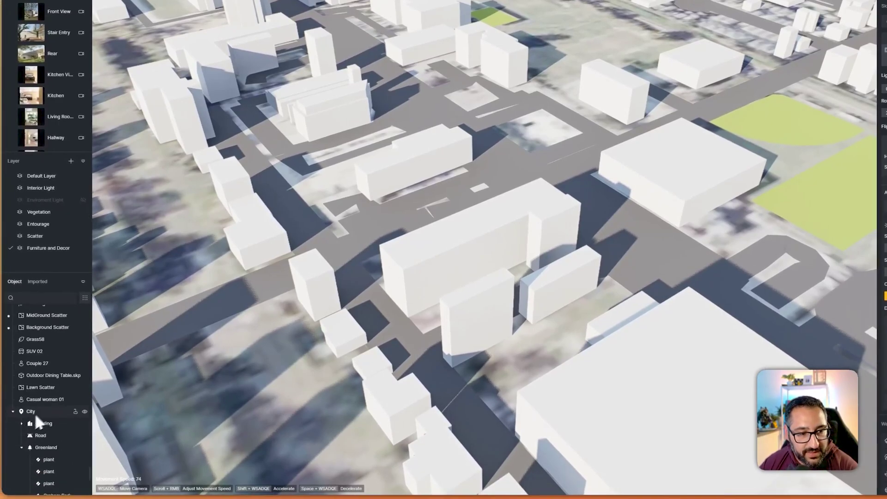
pyautogui.scroll(-2, 34, 416)
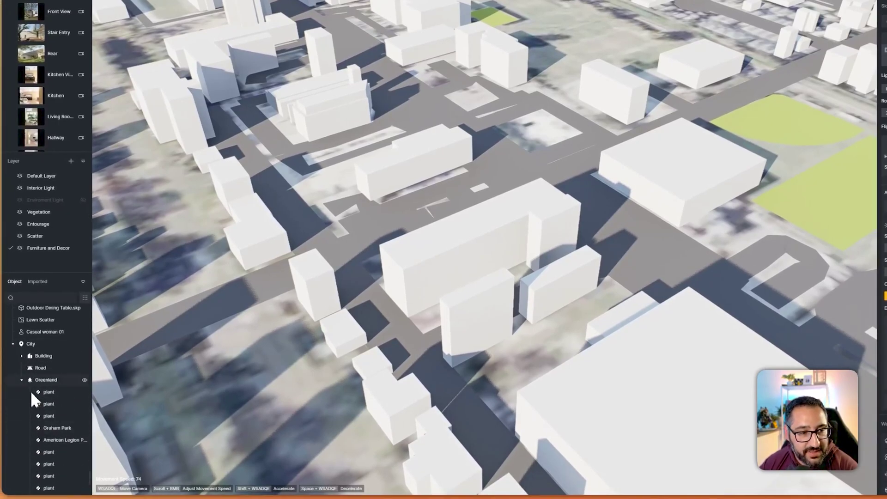
pyautogui.click(21, 380)
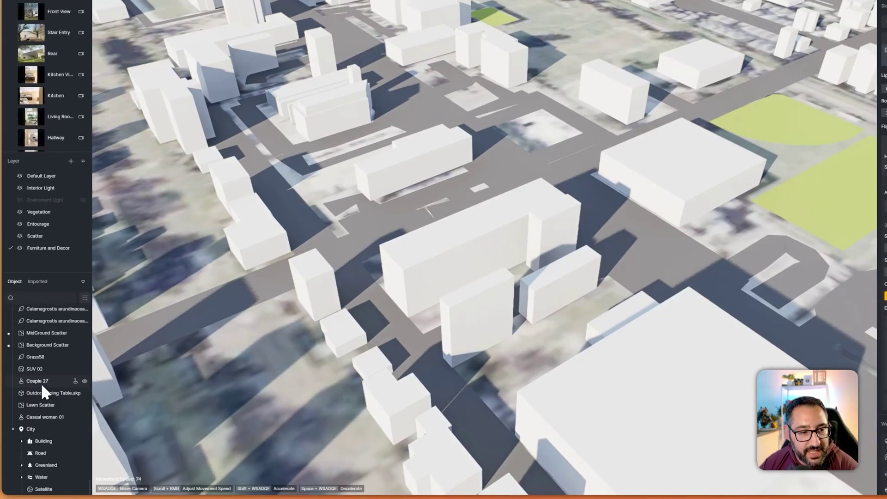
pyautogui.doubleClick(48, 464)
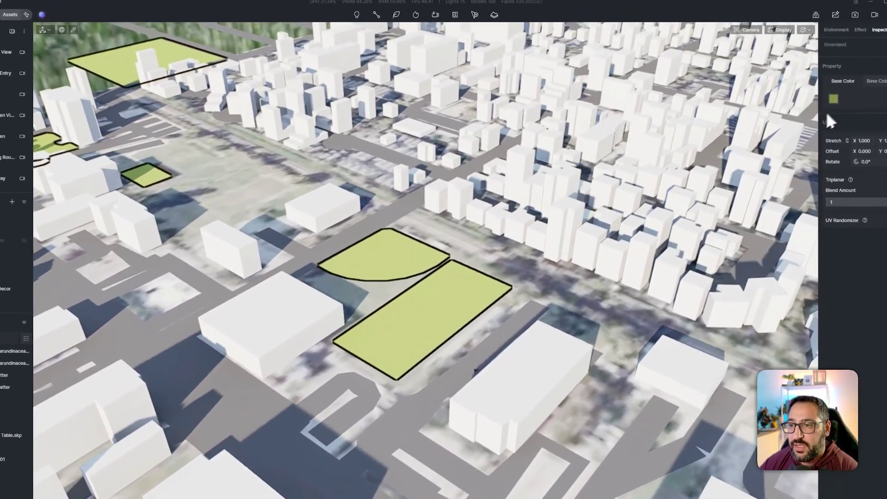
pyautogui.click(857, 76)
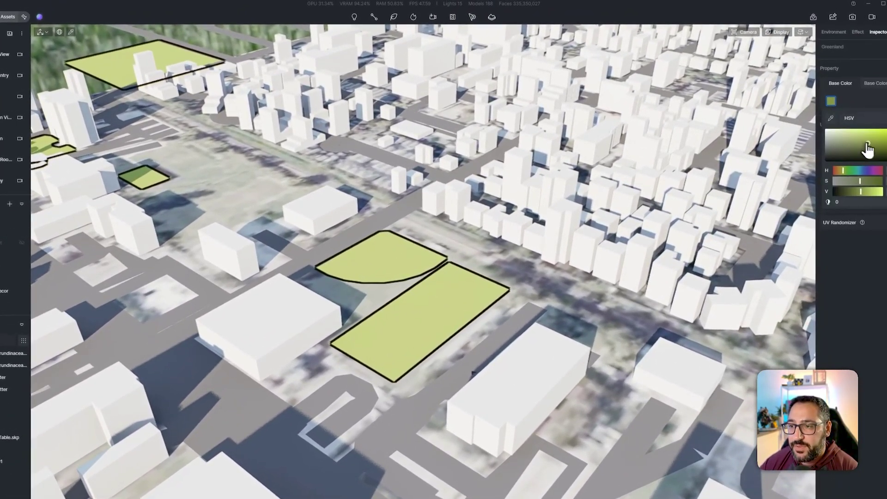
pyautogui.moveTo(867, 148); pyautogui.dragTo(869, 152)
# - Hide the city's Greenland group and review the surrounding city from above
pyautogui.moveTo(517, 286); pyautogui.dragTo(429, 261, button='right')
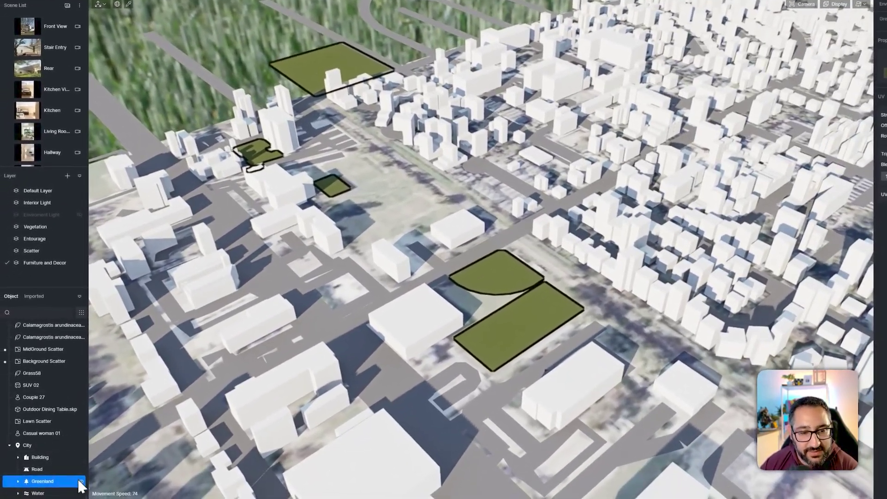
pyautogui.click(63, 494)
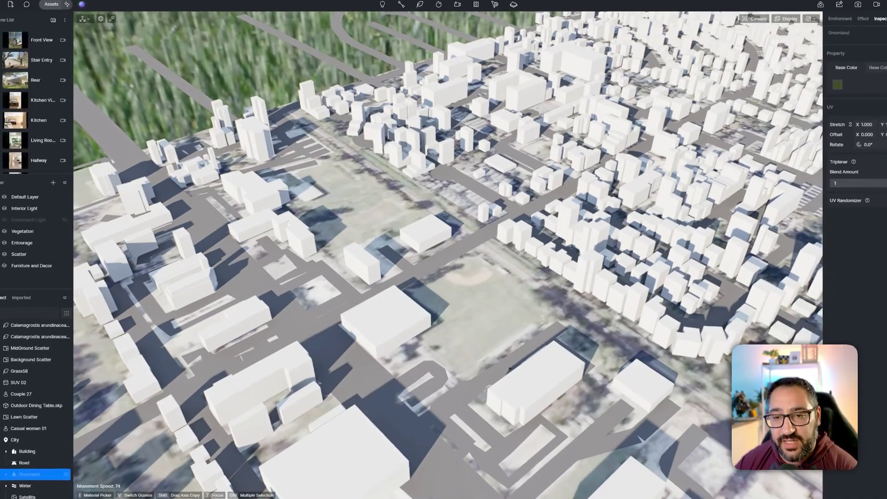
pyautogui.moveTo(277, 369); pyautogui.dragTo(545, 369, button='right')
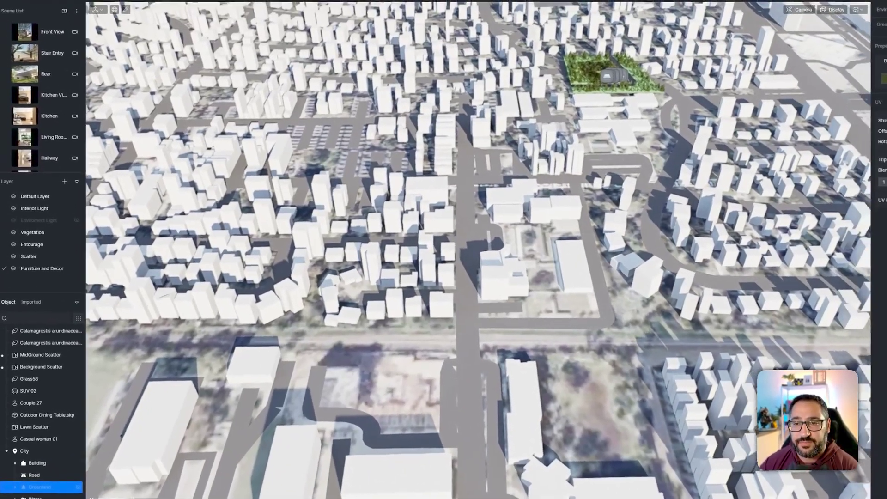
pyautogui.moveTo(369, 351); pyautogui.dragTo(472, 291, button='right')
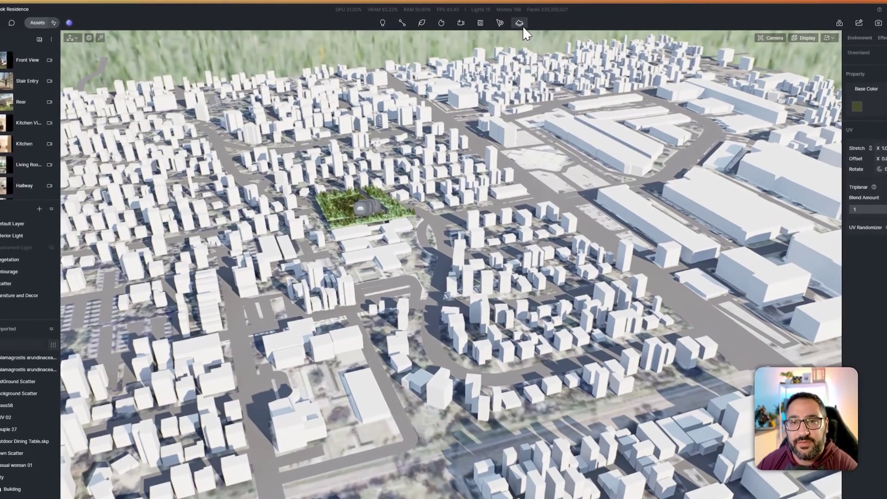
# - Review the city import options for map data and .shp files, and close them without importing
pyautogui.click(506, 22)
pyautogui.click(511, 44)
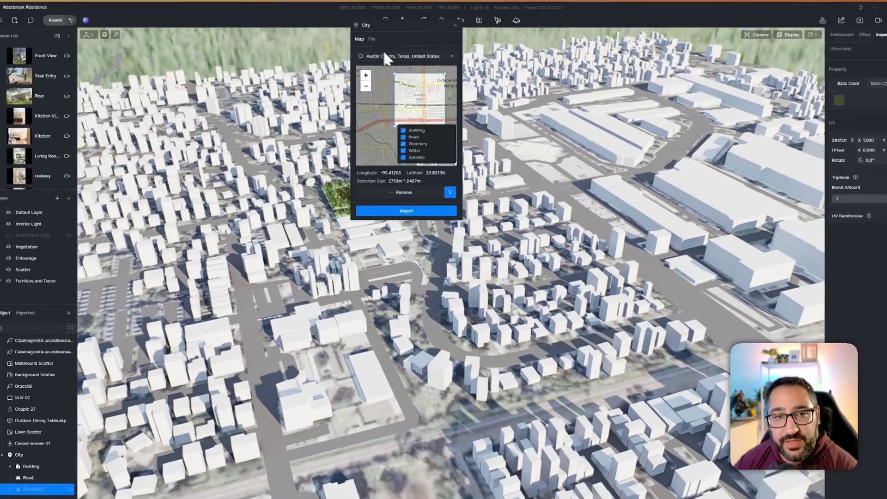
pyautogui.click(367, 39)
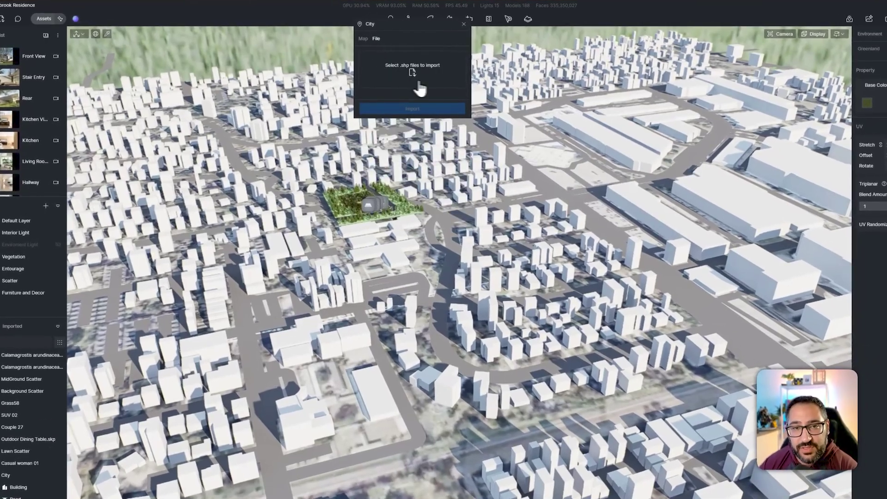
pyautogui.click(364, 38)
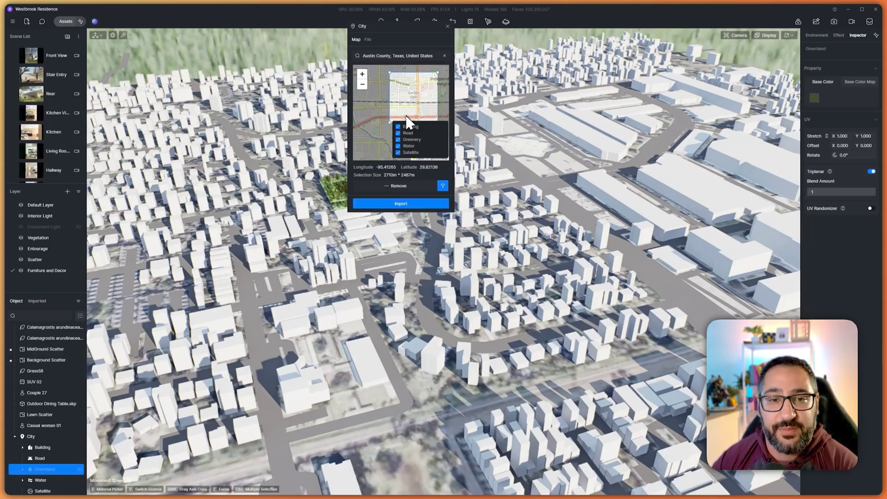
pyautogui.click(448, 29)
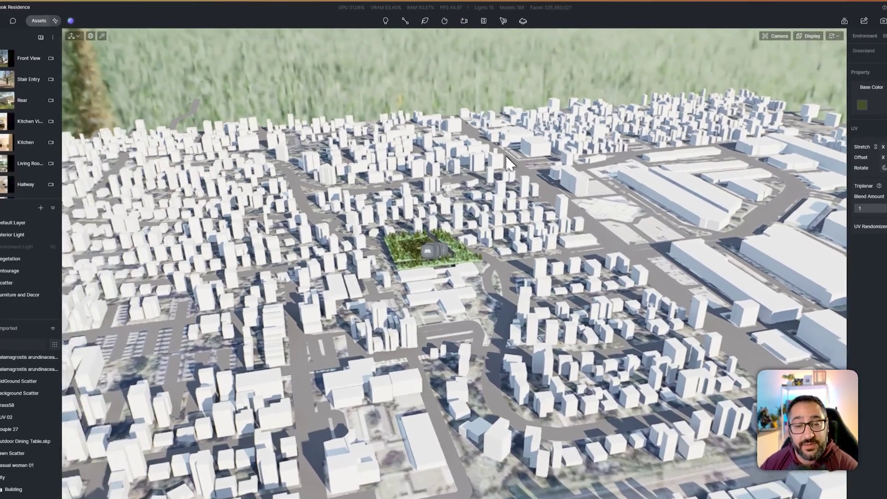
pyautogui.moveTo(506, 157); pyautogui.dragTo(440, 183, button='right')
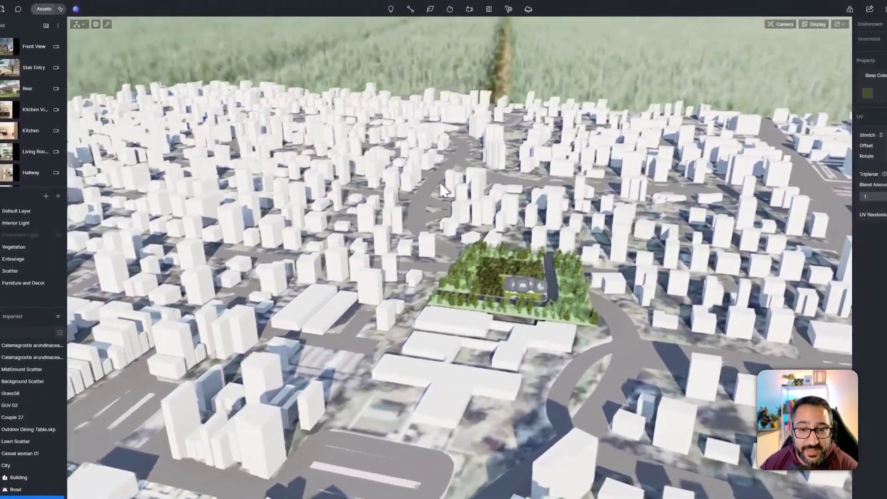